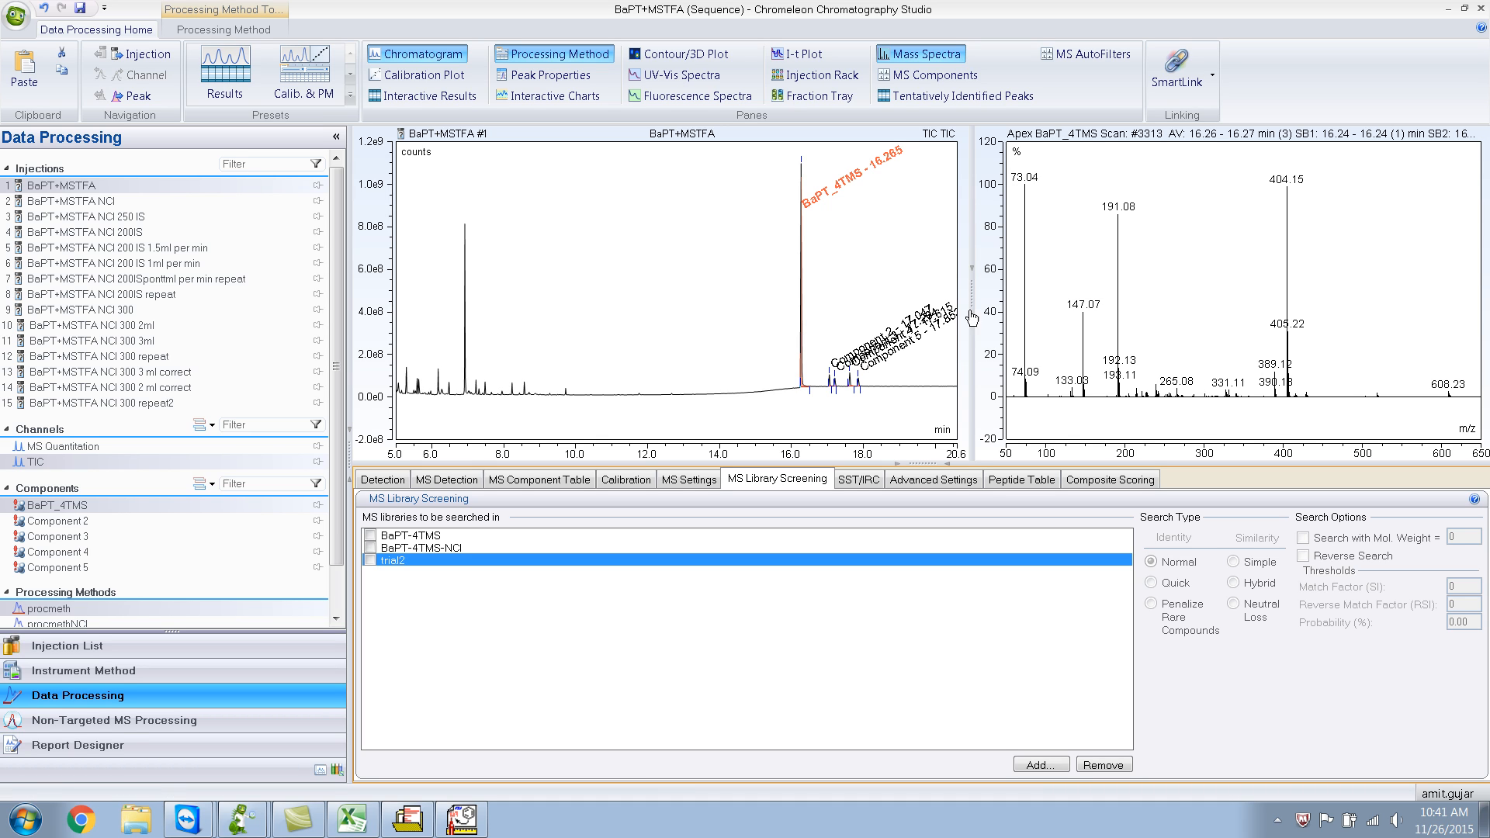
- Search the MS libraries for the BaPT_4TMS apex spectrum and review the hit list
right_click(1223, 227)
click(1327, 503)
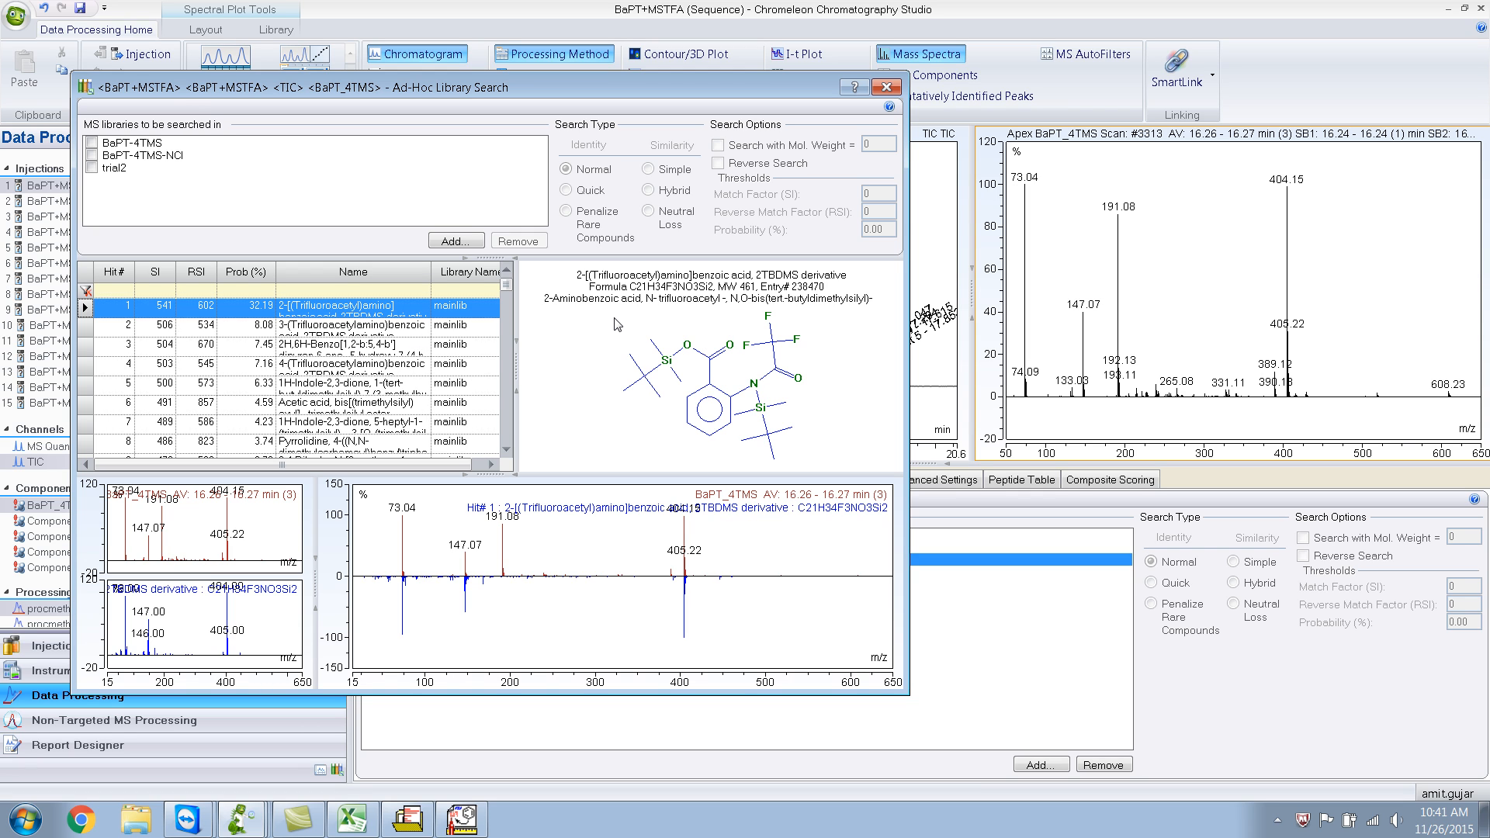
click(887, 87)
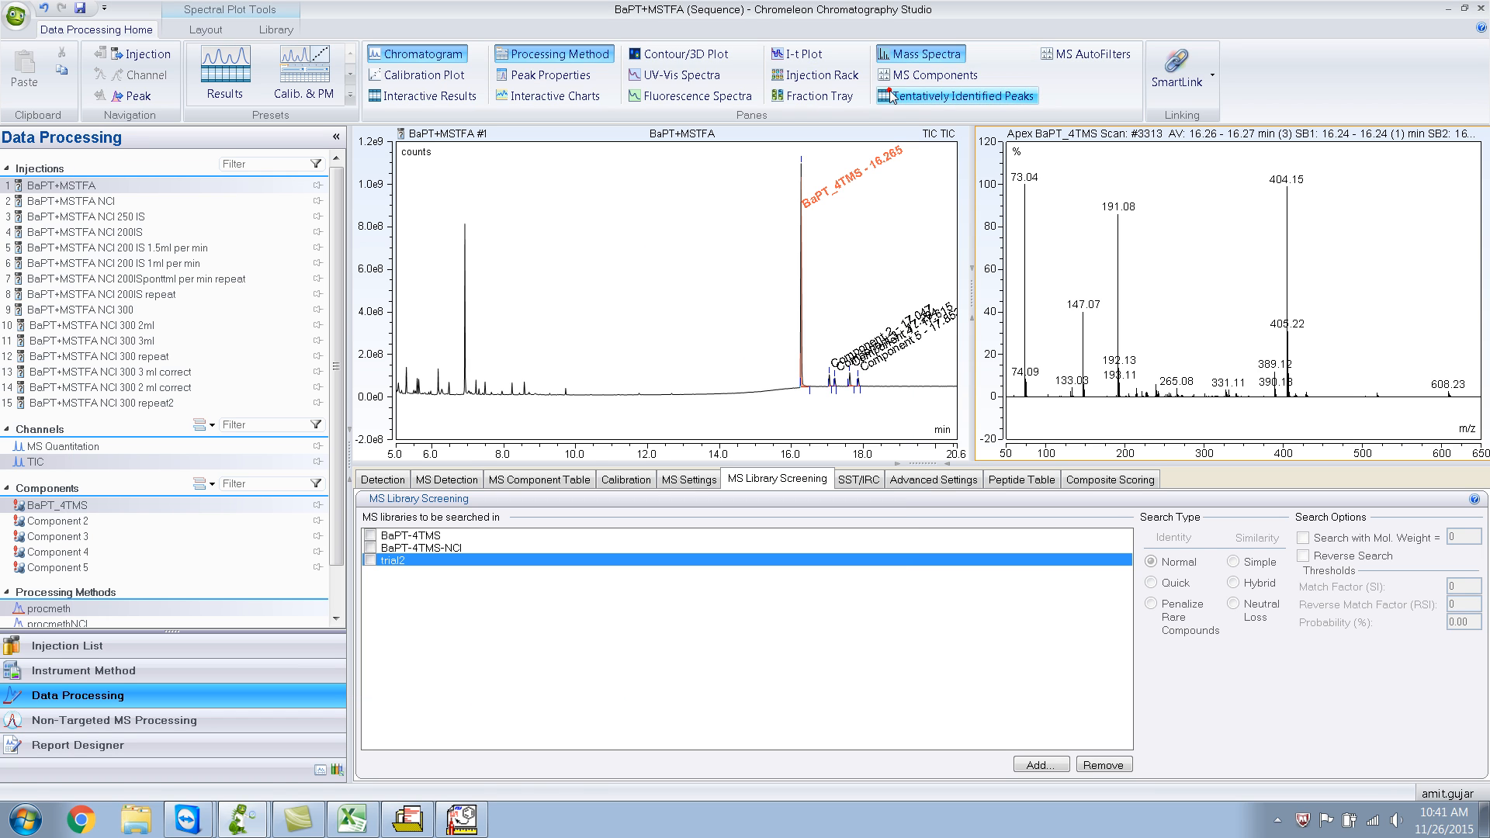
- Send the BaPT_4TMS apex spectrum to NIST MS Search and select it in the Librarian
right_click(1042, 329)
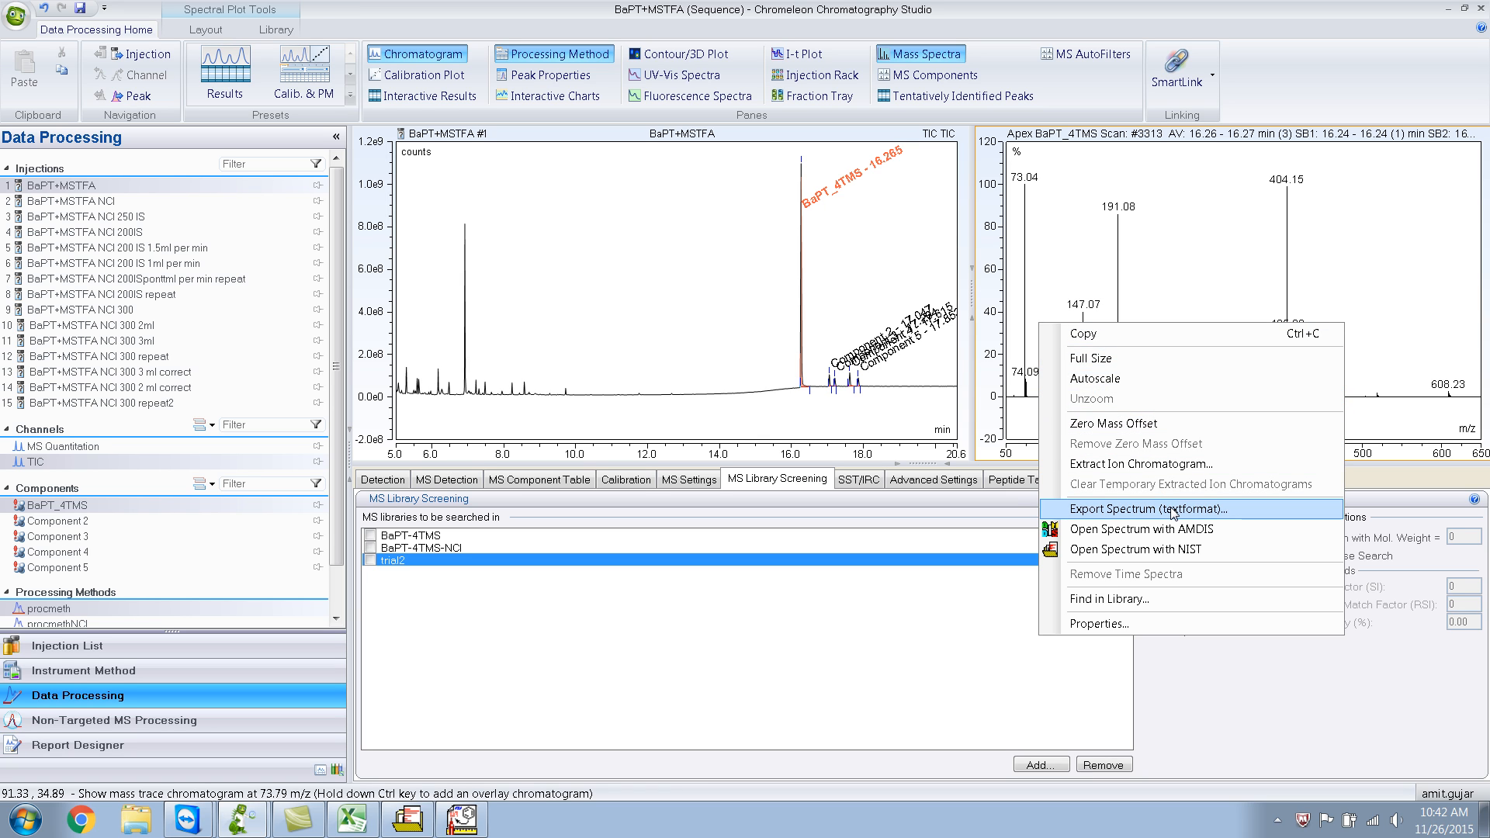
click(1207, 551)
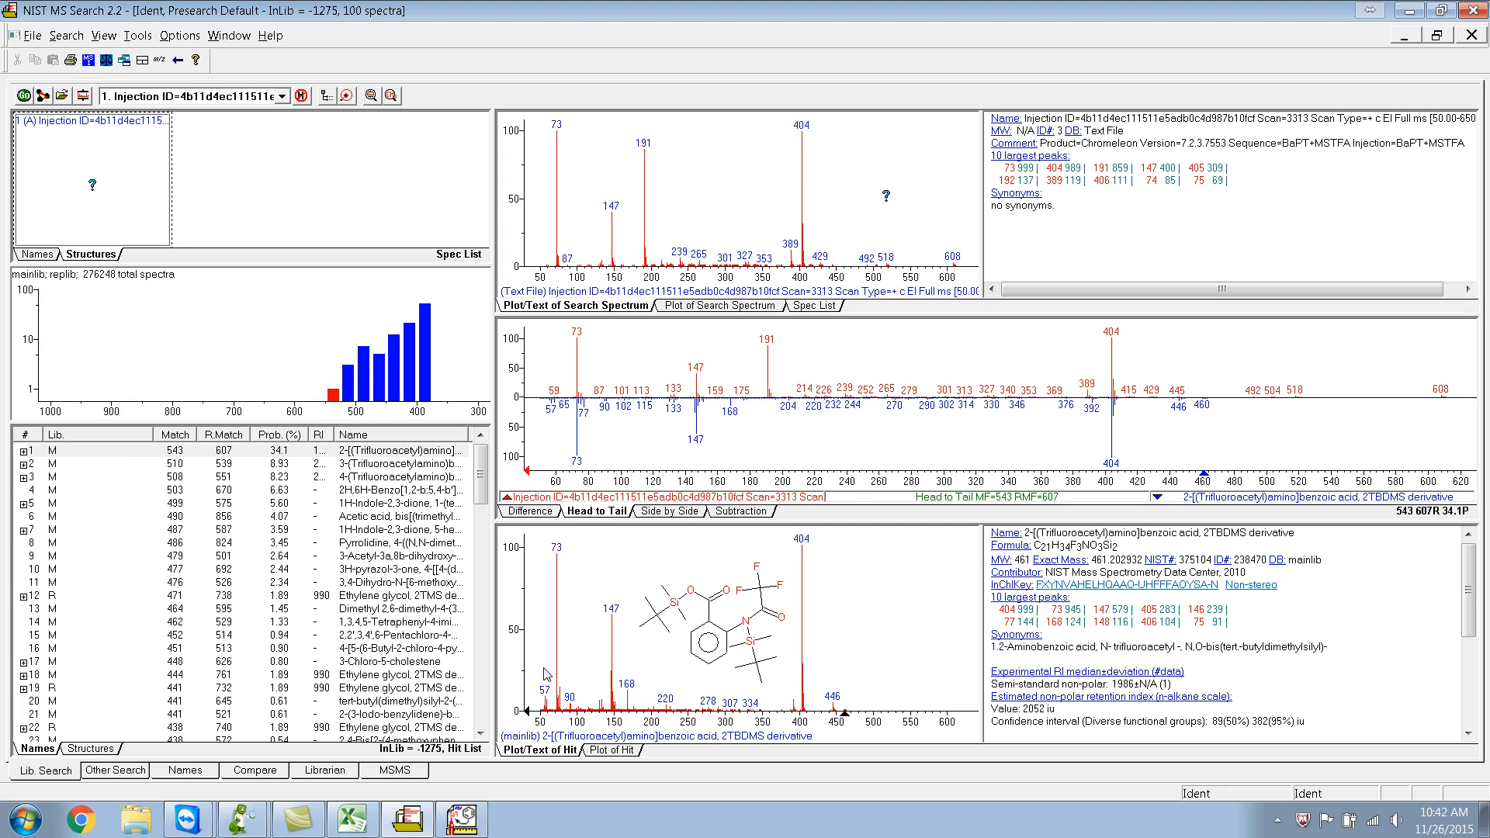
click(324, 771)
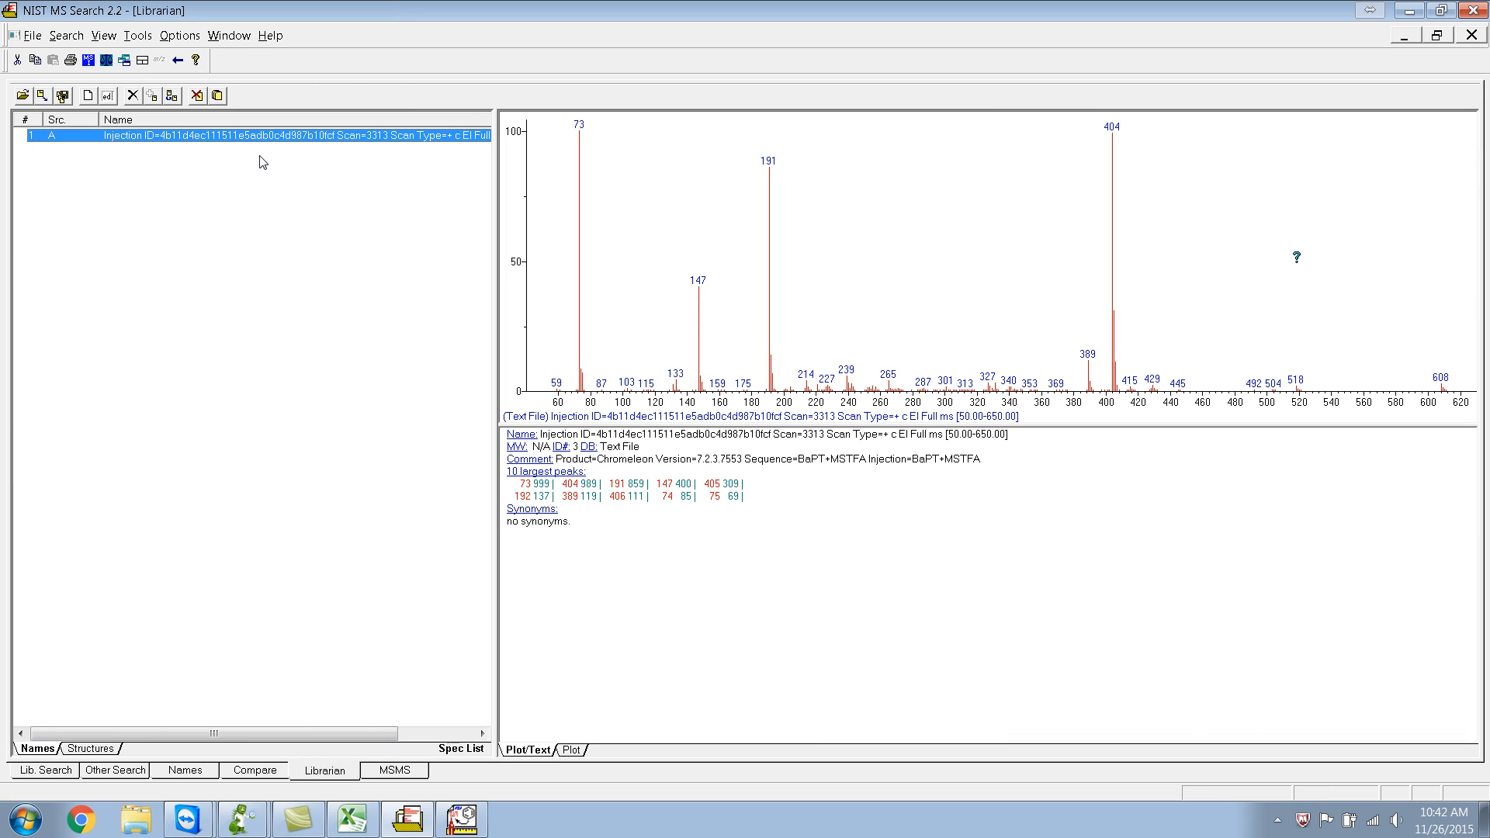
click(203, 144)
key(alt+Tab)
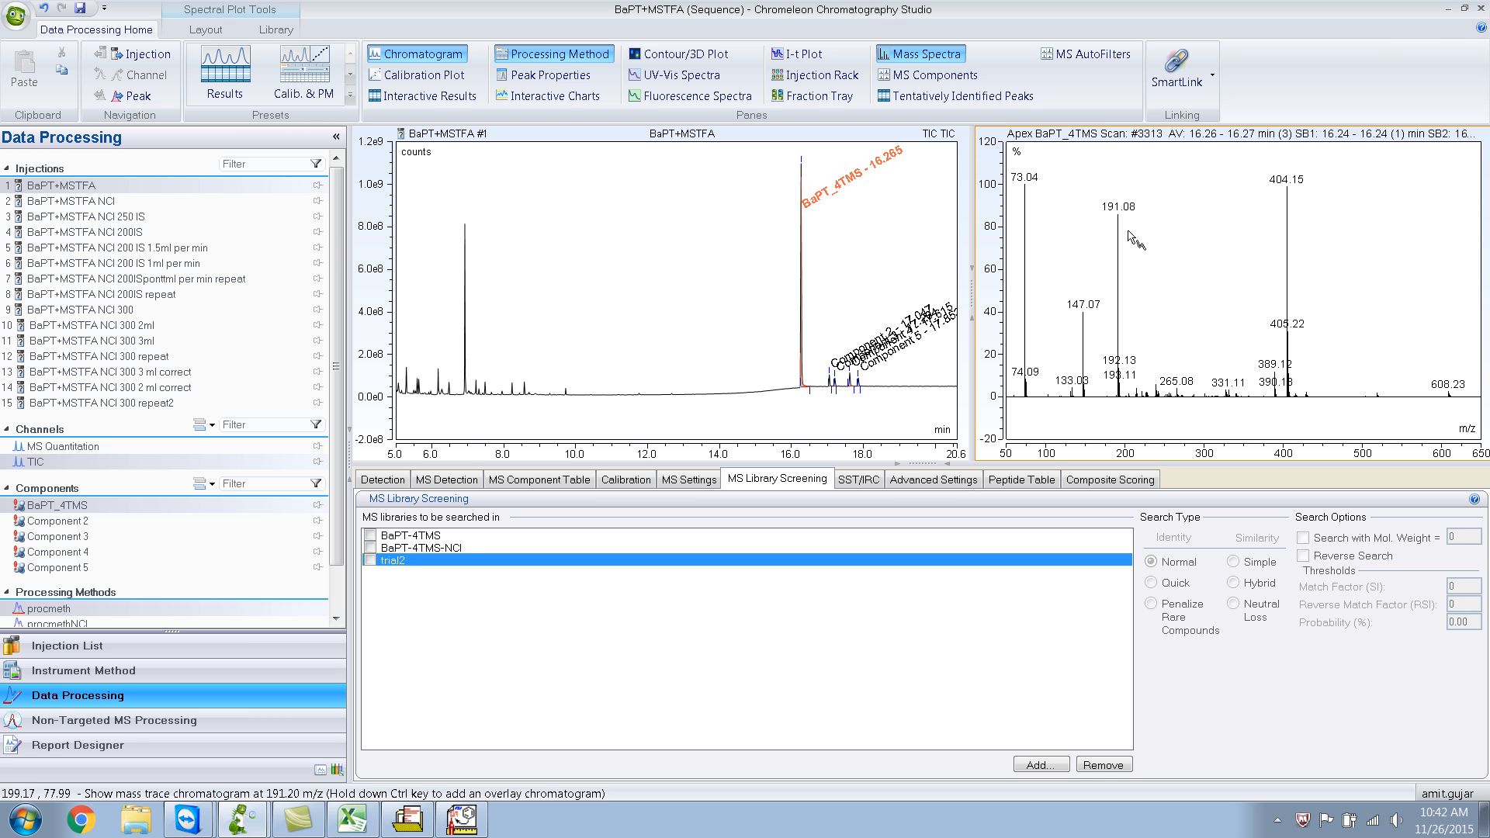
key(alt+Tab)
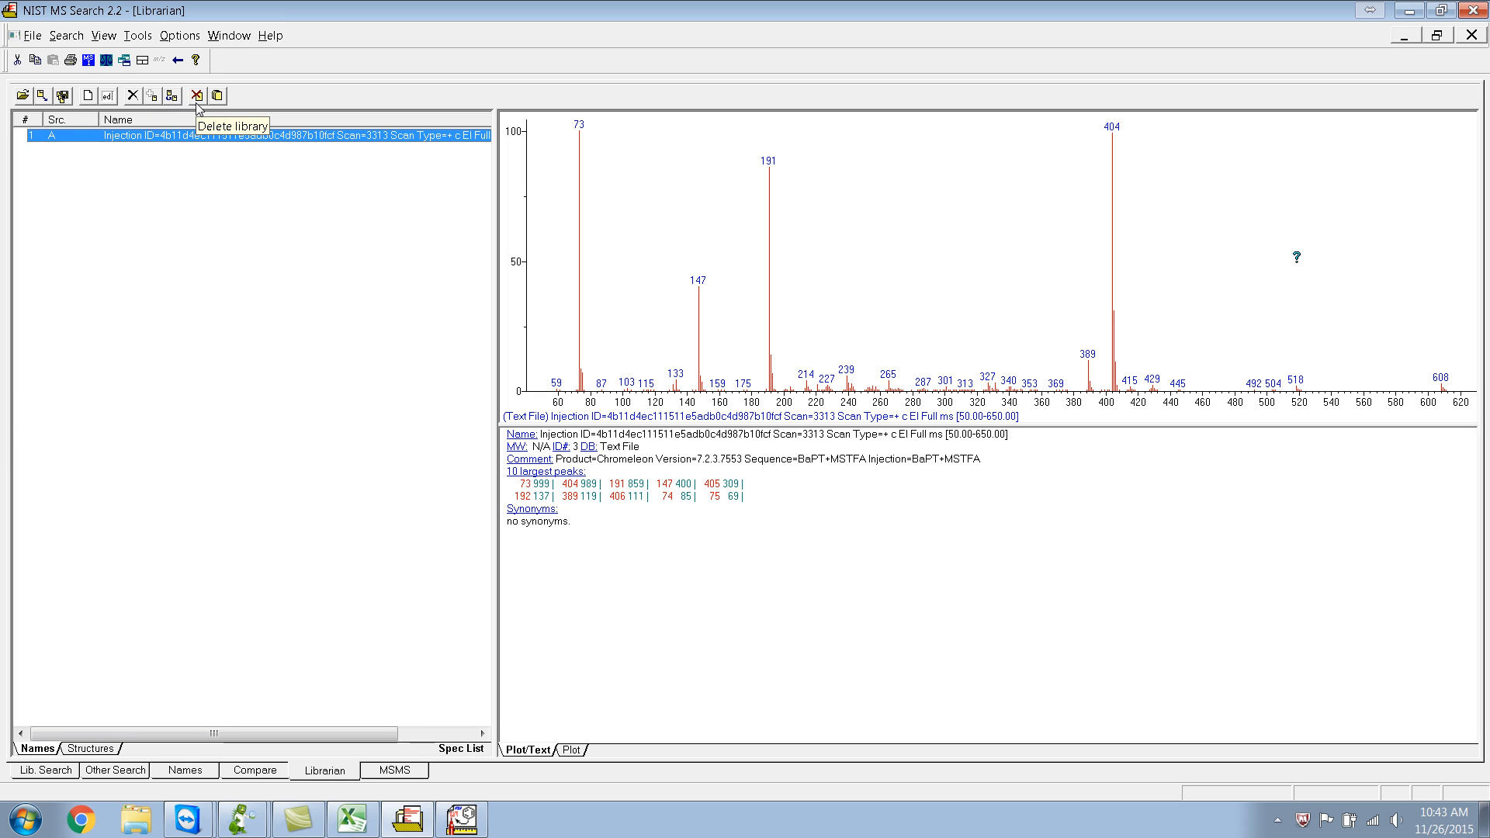
- Open the imported spectrum's information for editing and name it BaPT-4TMS
click(112, 99)
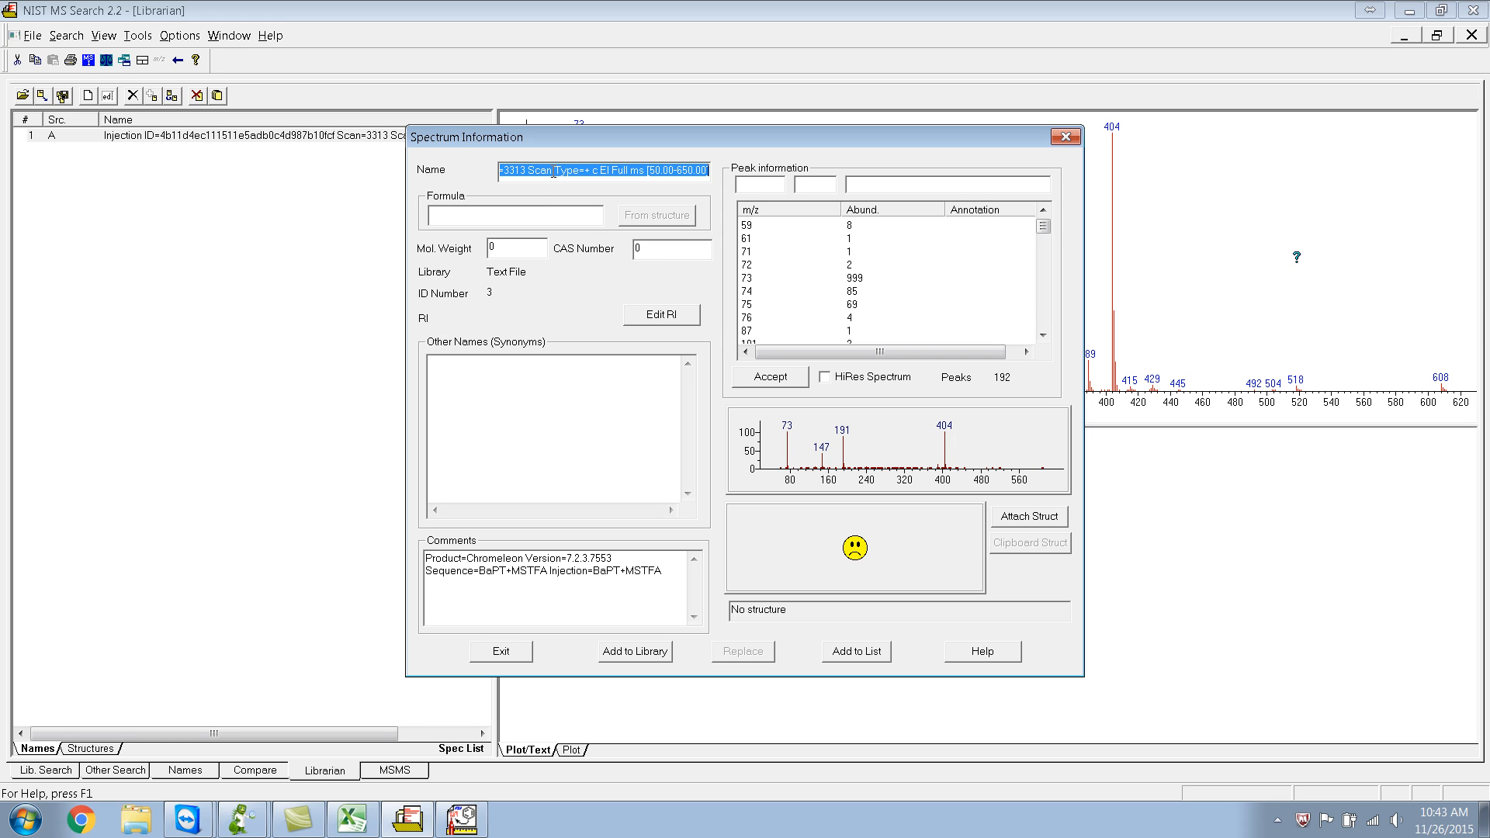
text(BaP)
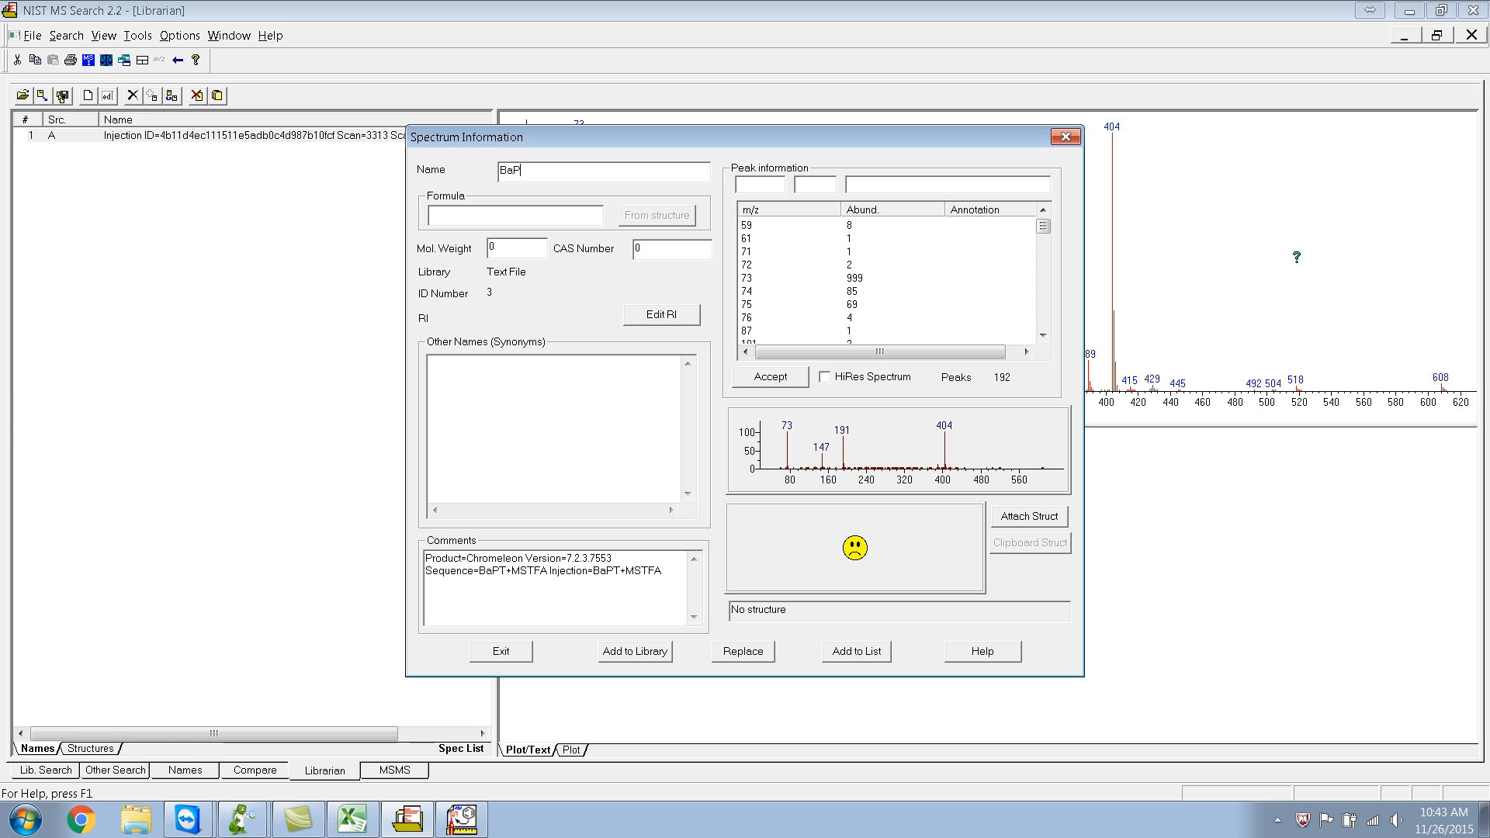
text(T-4TMS)
- Start attaching a structure to the spectrum from a user file, keeping the Mol File (*.MOL) type
click(1017, 522)
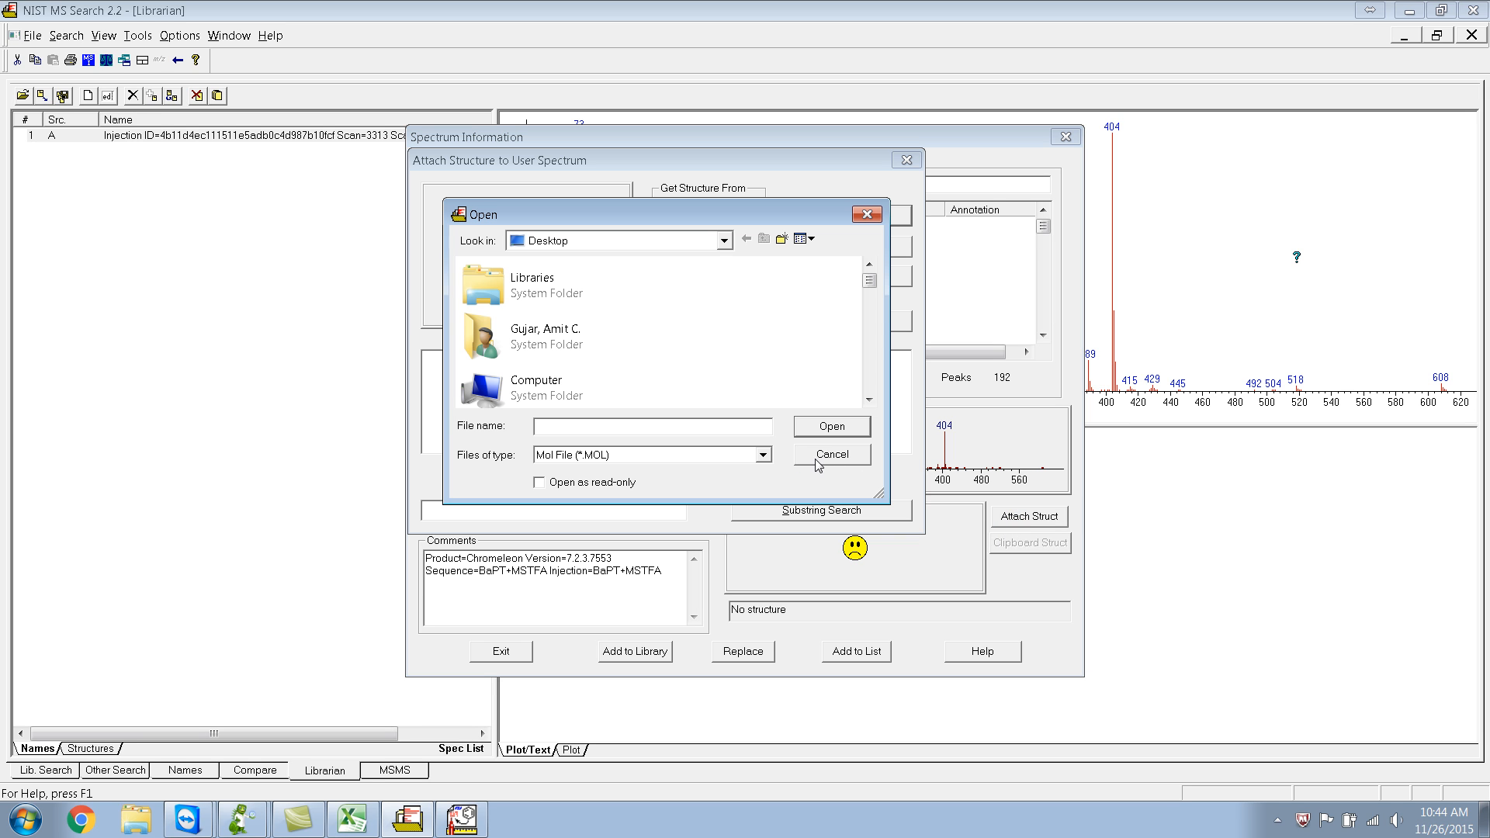
click(764, 456)
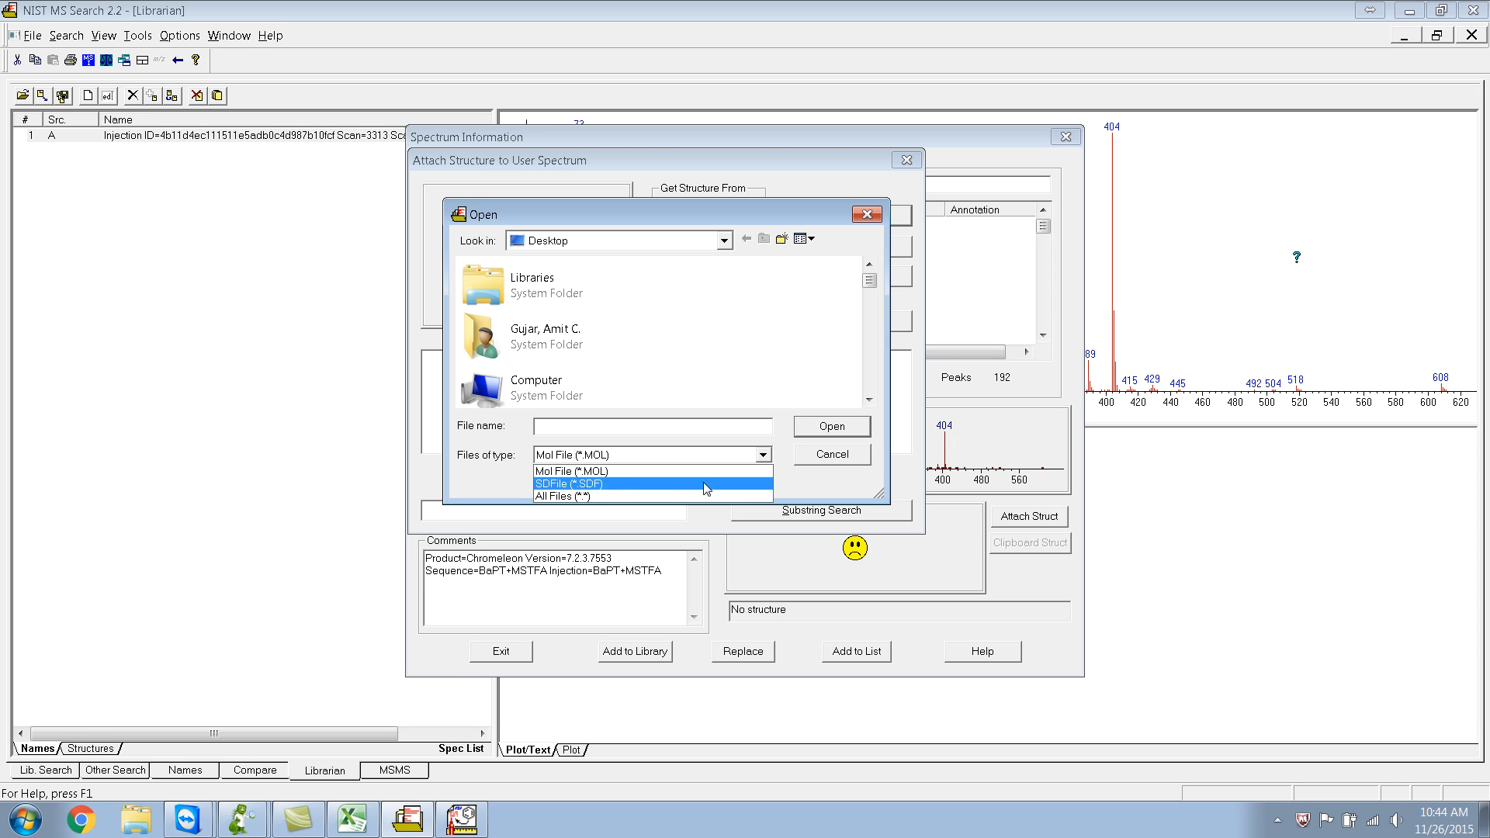
click(765, 459)
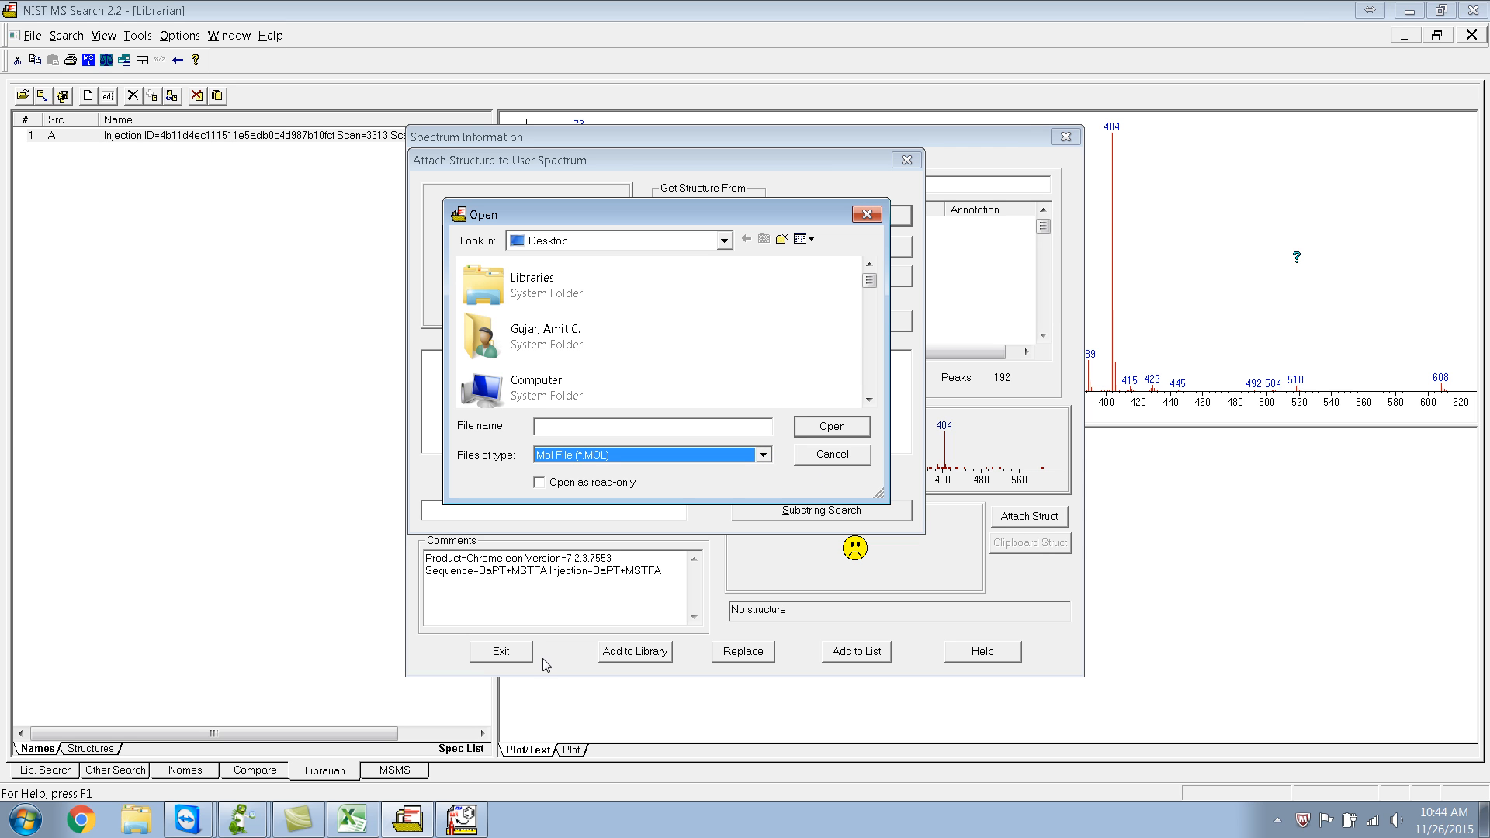
- Switch to ACD/ChemSketch and export the drawn structure to the Desktop as an MDL Molfile named BaPT-4TMS
click(452, 828)
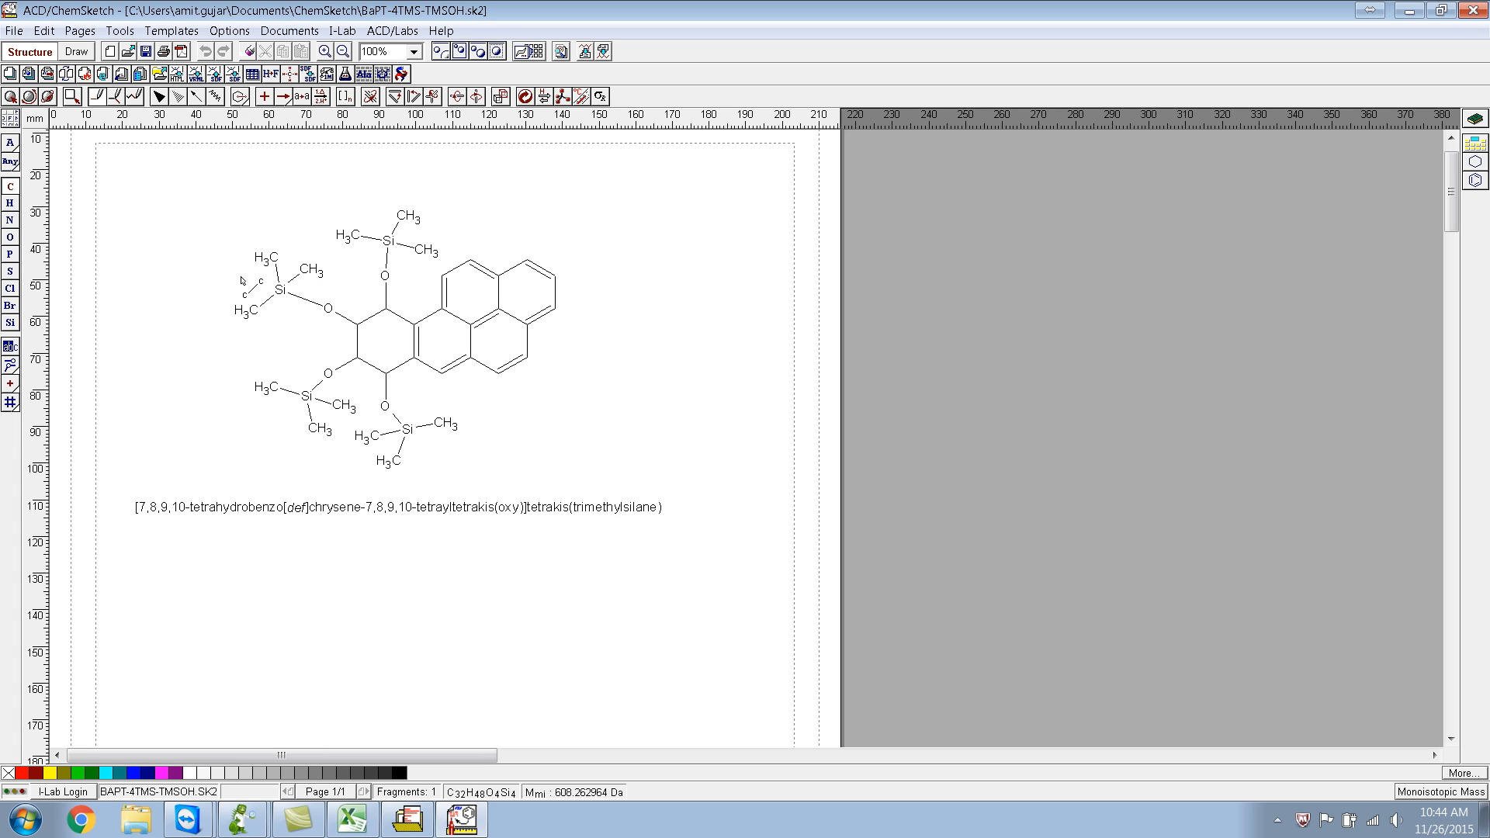
click(15, 31)
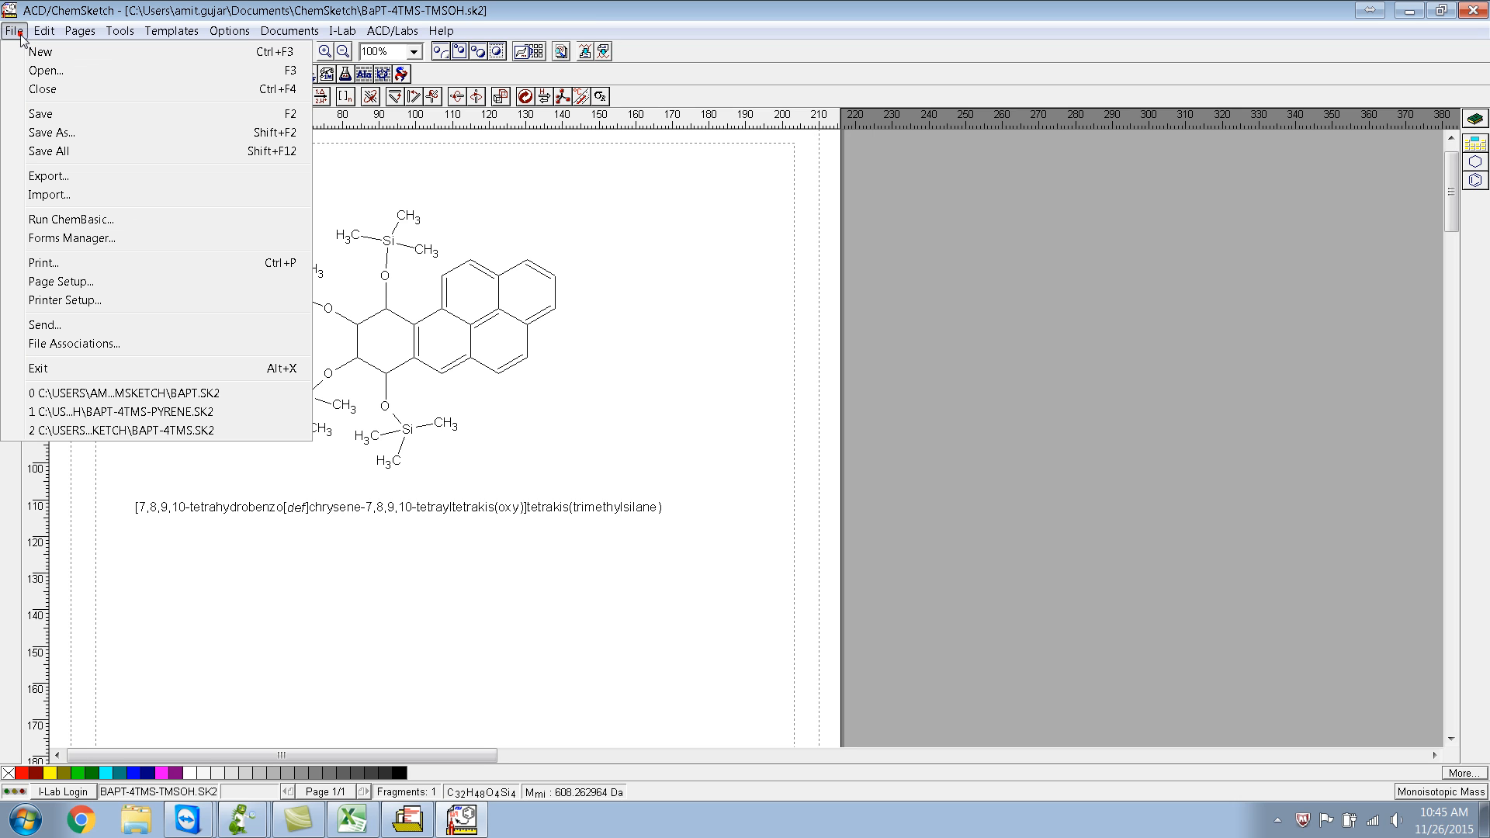
click(99, 177)
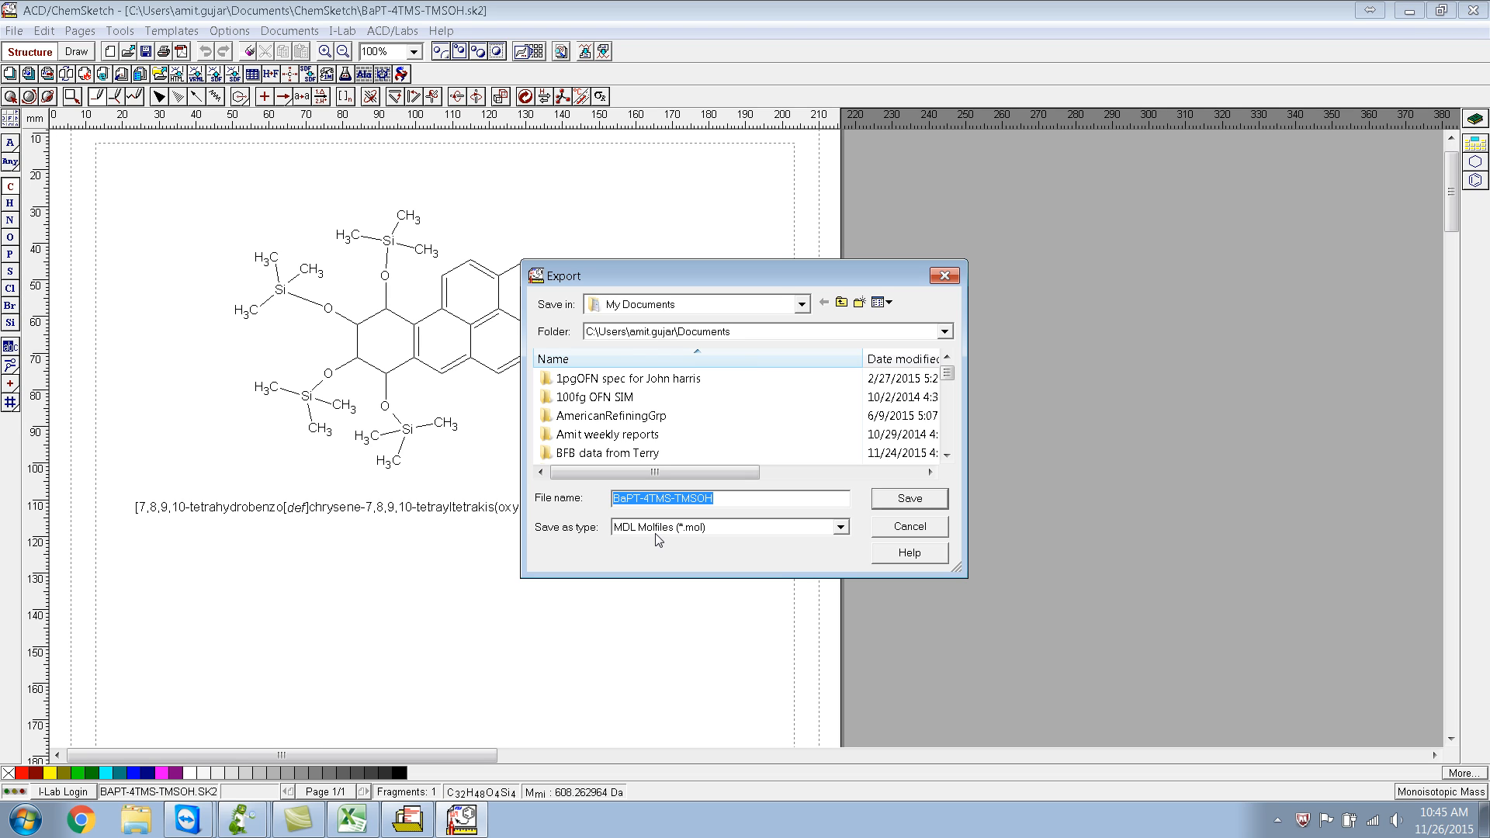
drag(720, 499, 675, 498)
key(BackSpace)
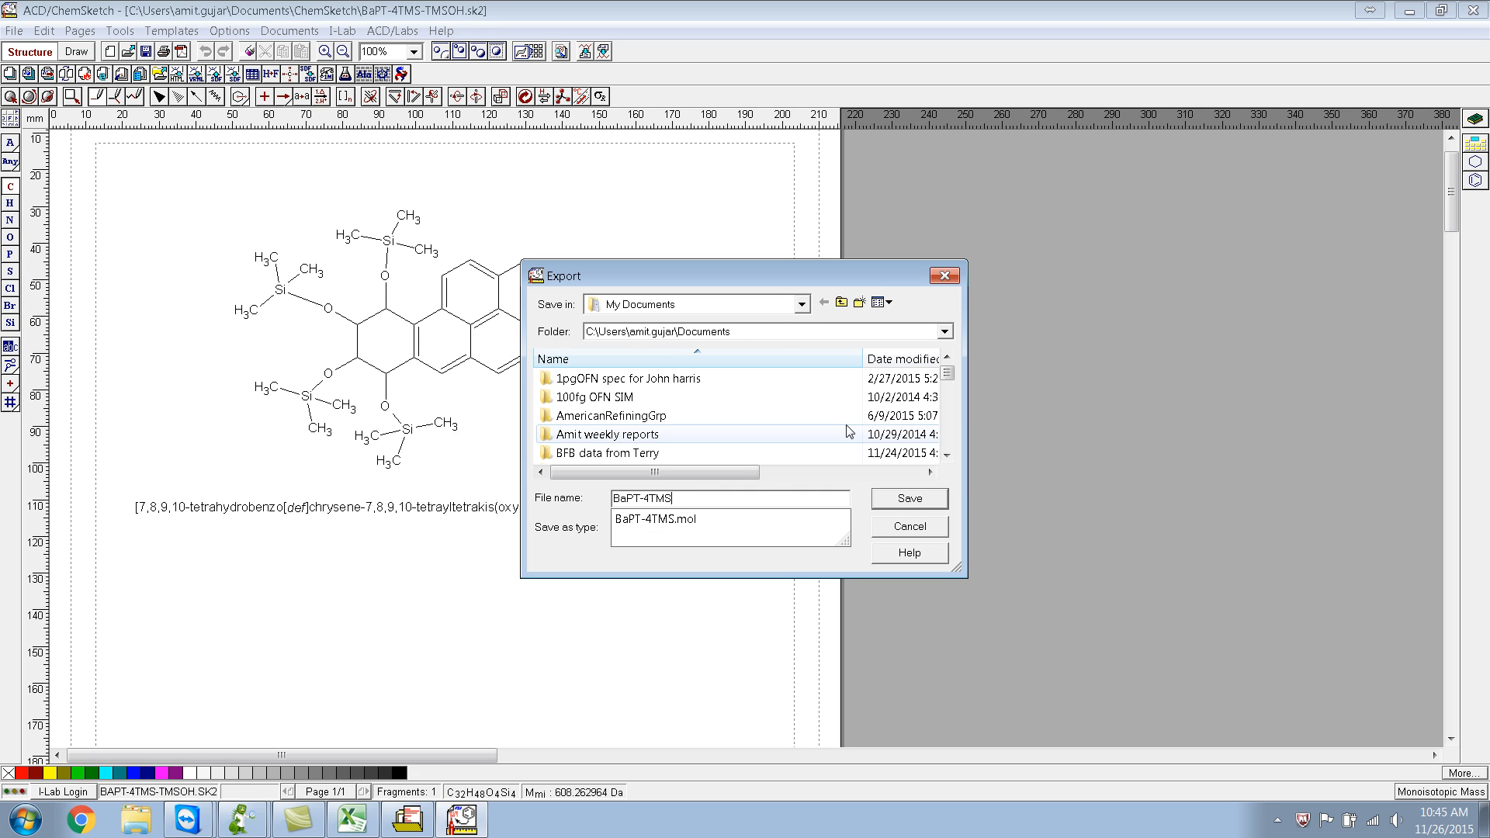
click(801, 305)
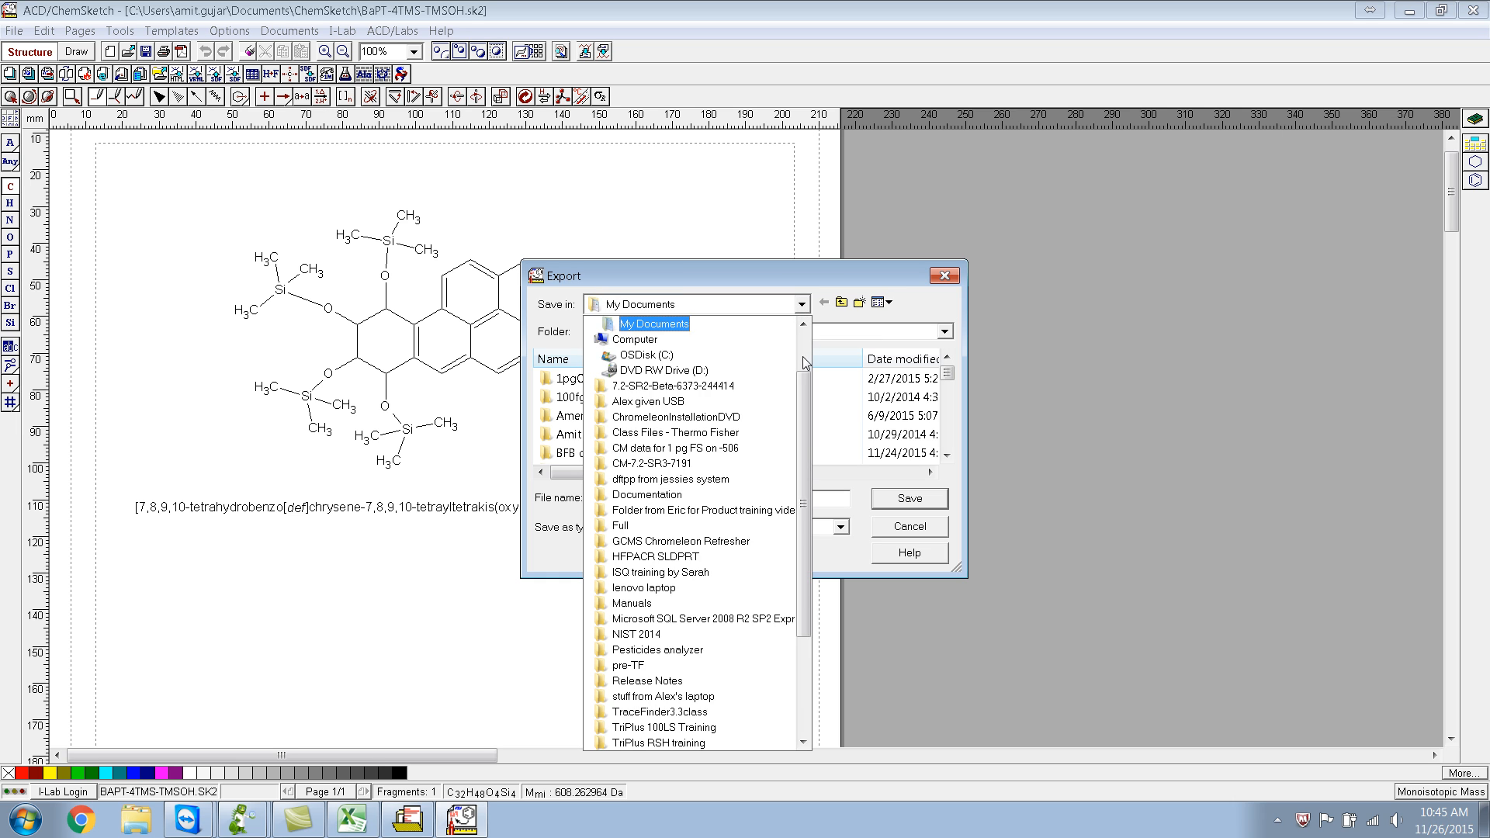
scroll(802, 356, up, 2)
click(652, 324)
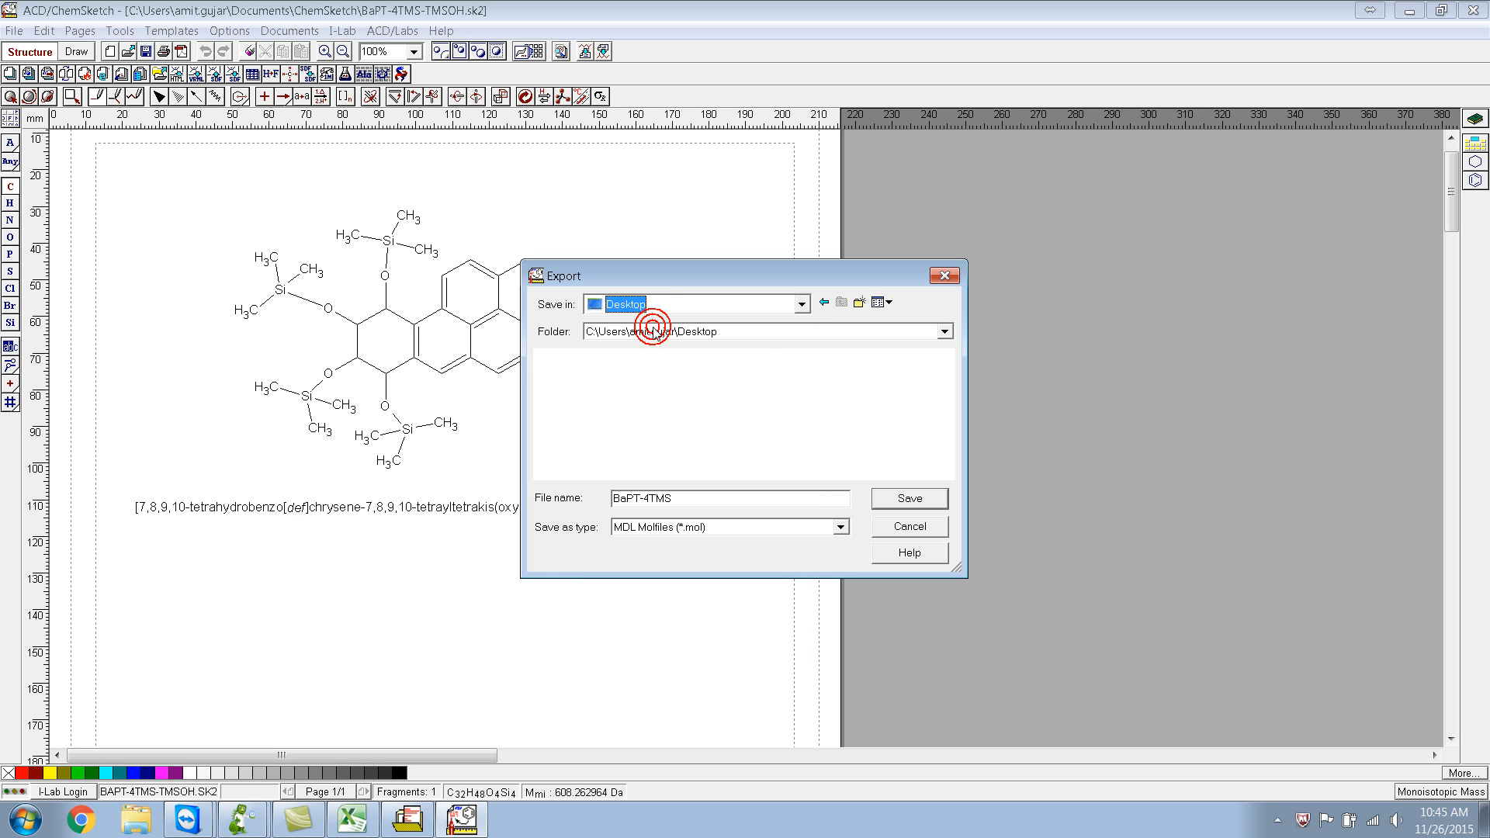
click(911, 503)
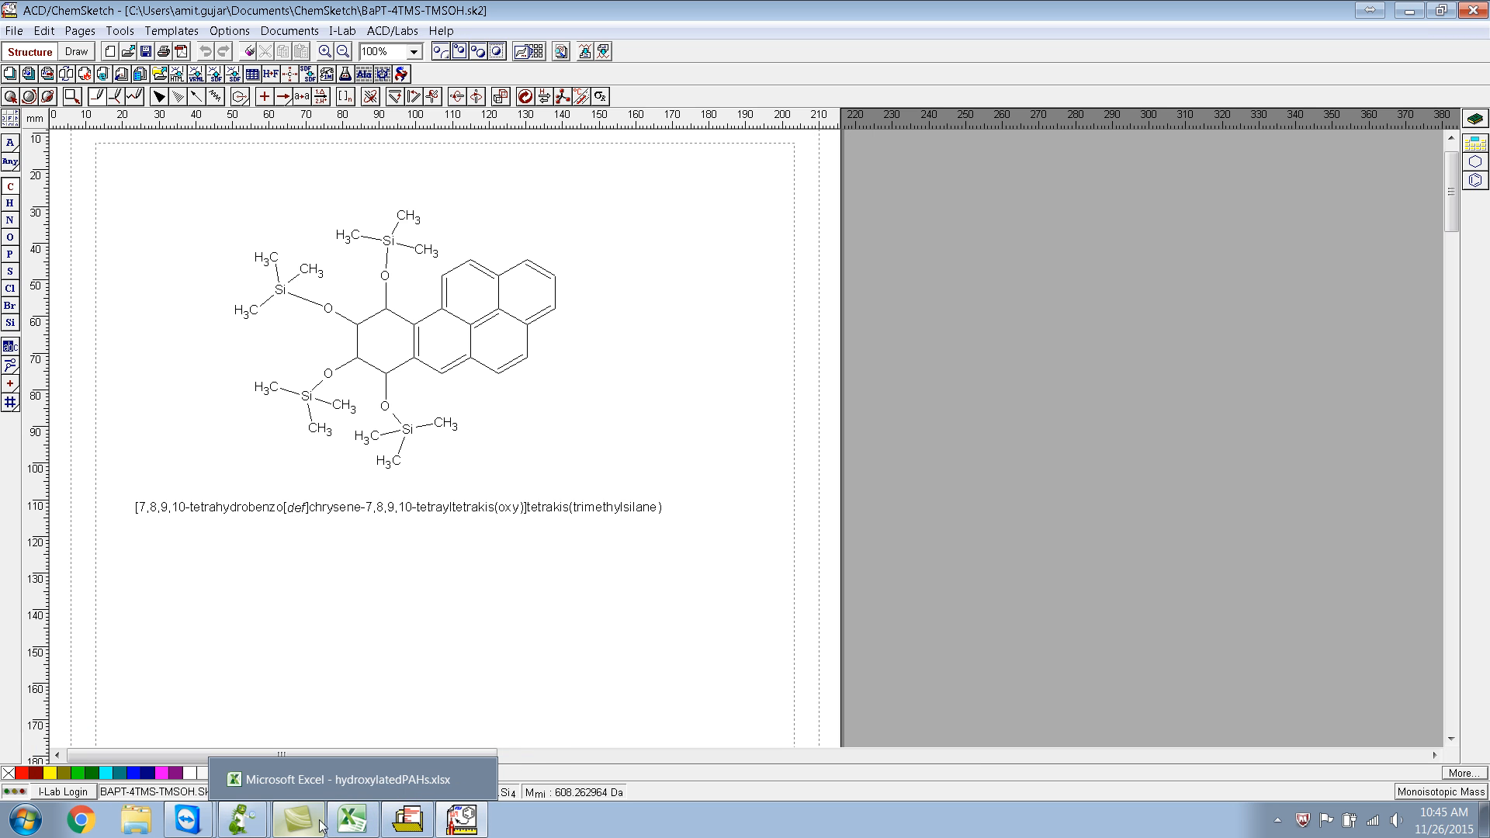
- Back in NIST MS Search, attach BaPT-4TMS.mol from the Desktop to the spectrum and derive its formula from the structure
click(427, 831)
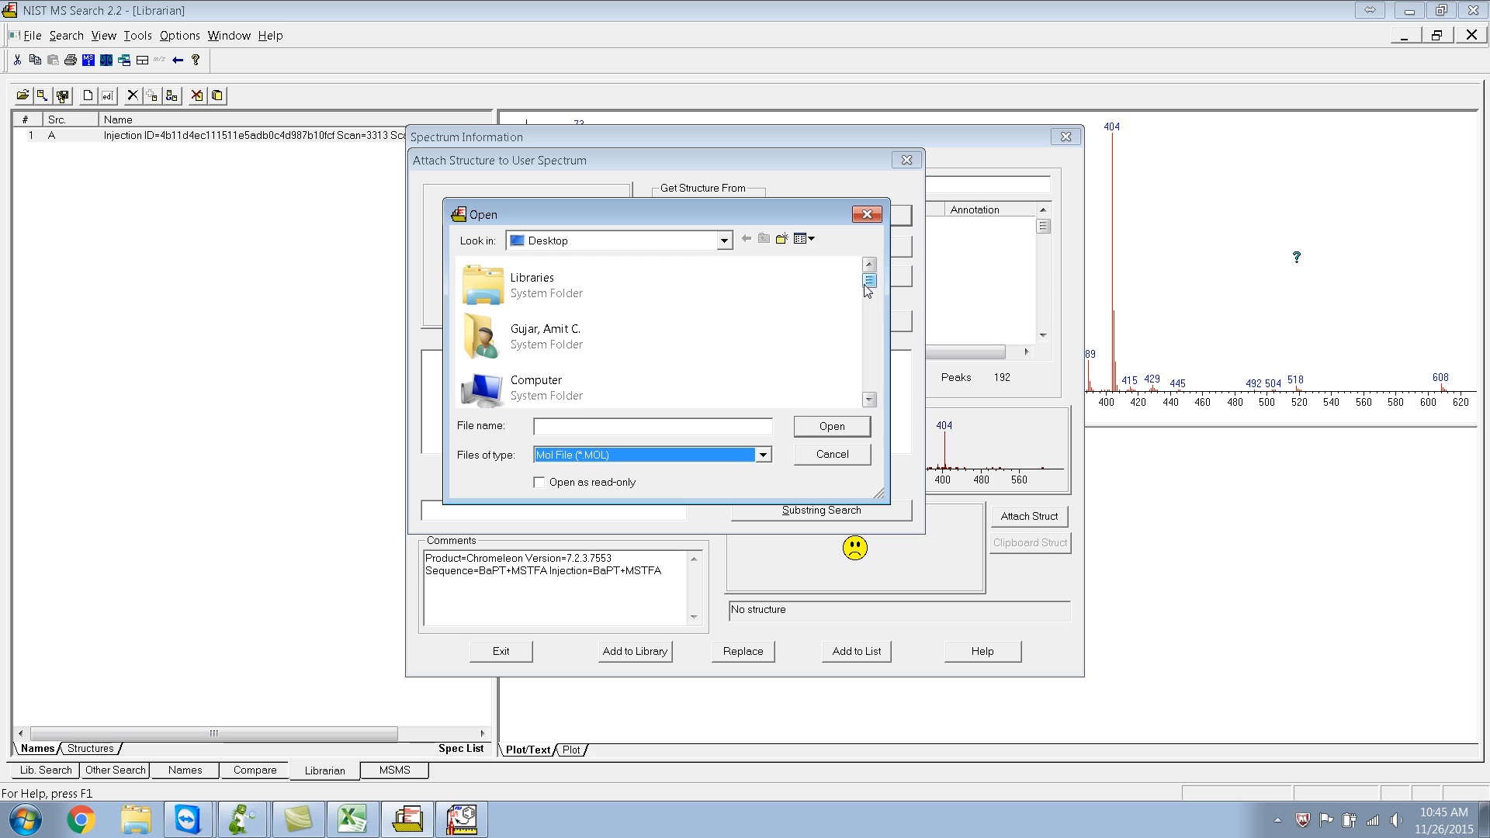
drag(870, 283, 872, 385)
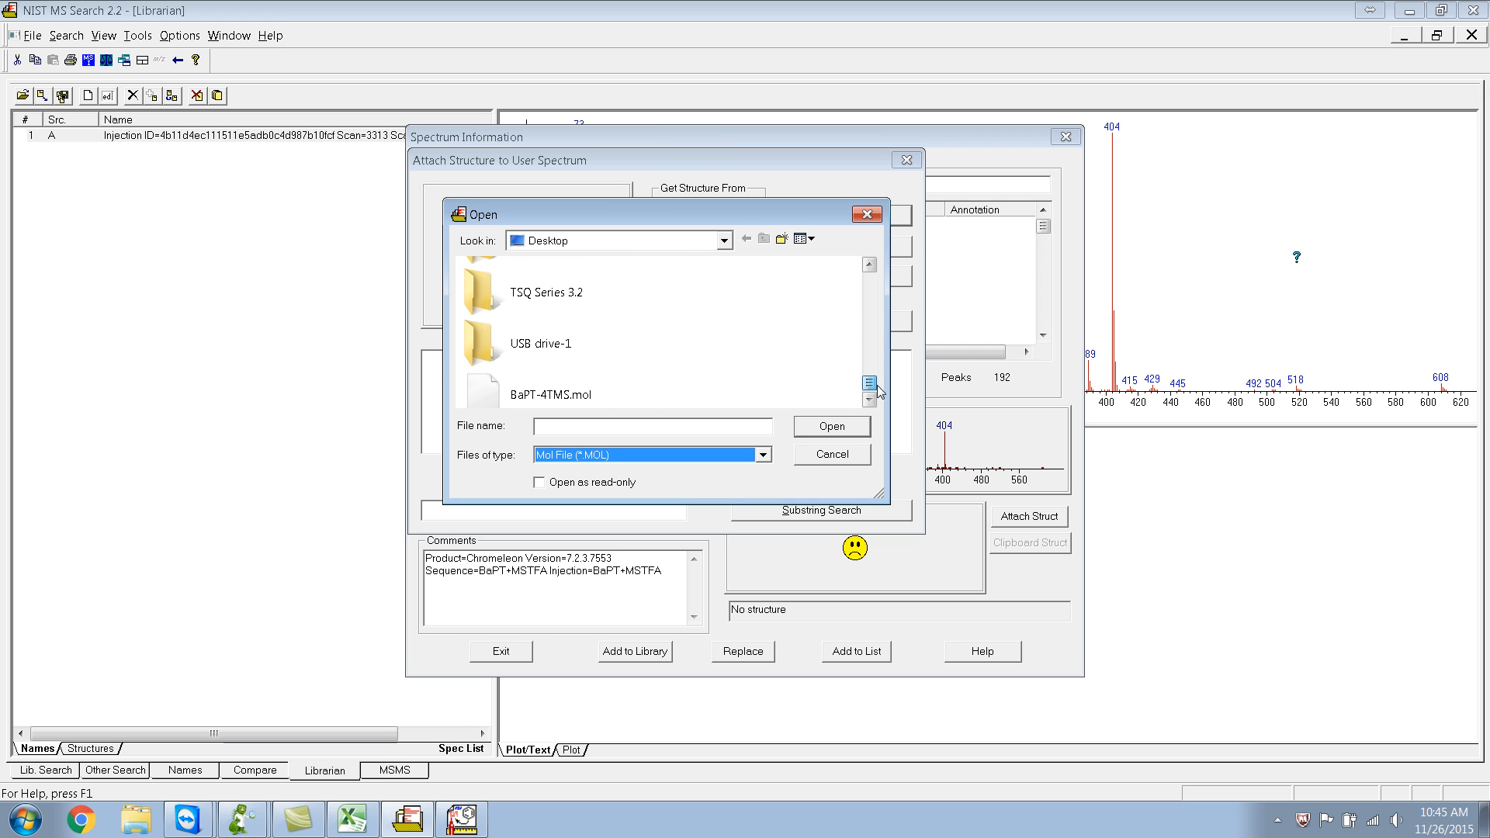
click(537, 381)
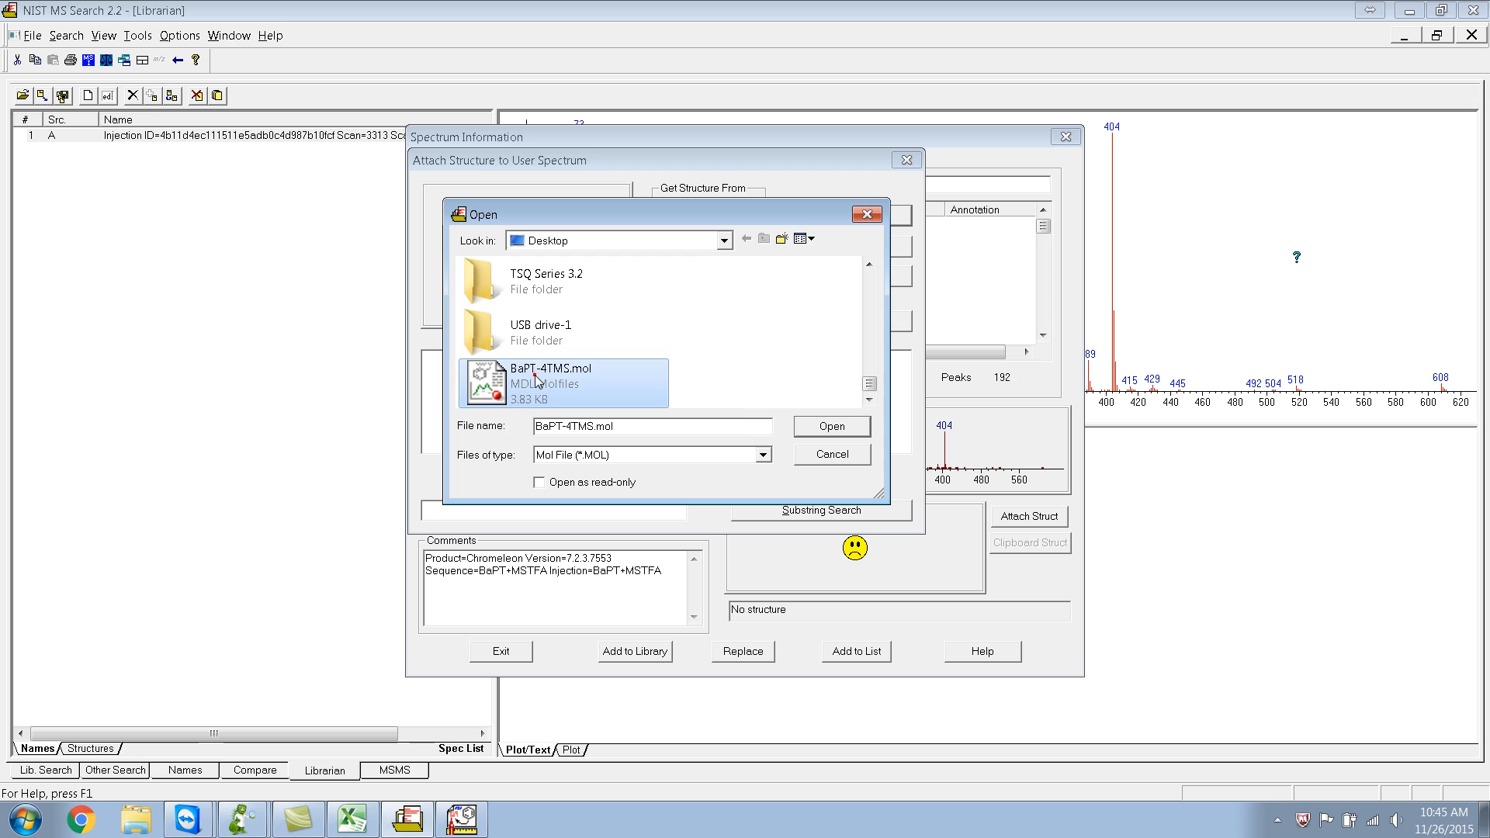
click(809, 429)
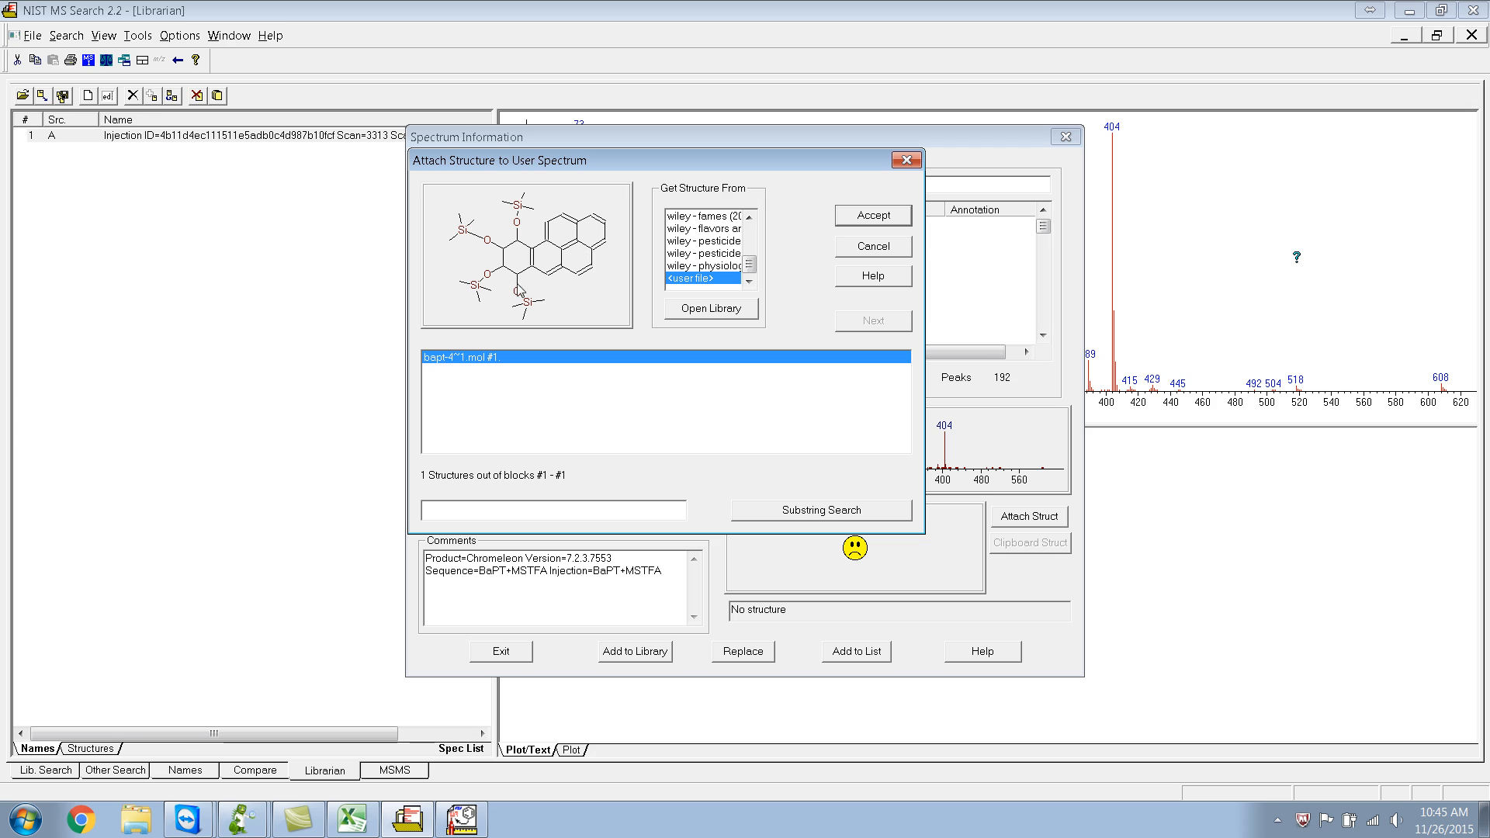
click(871, 221)
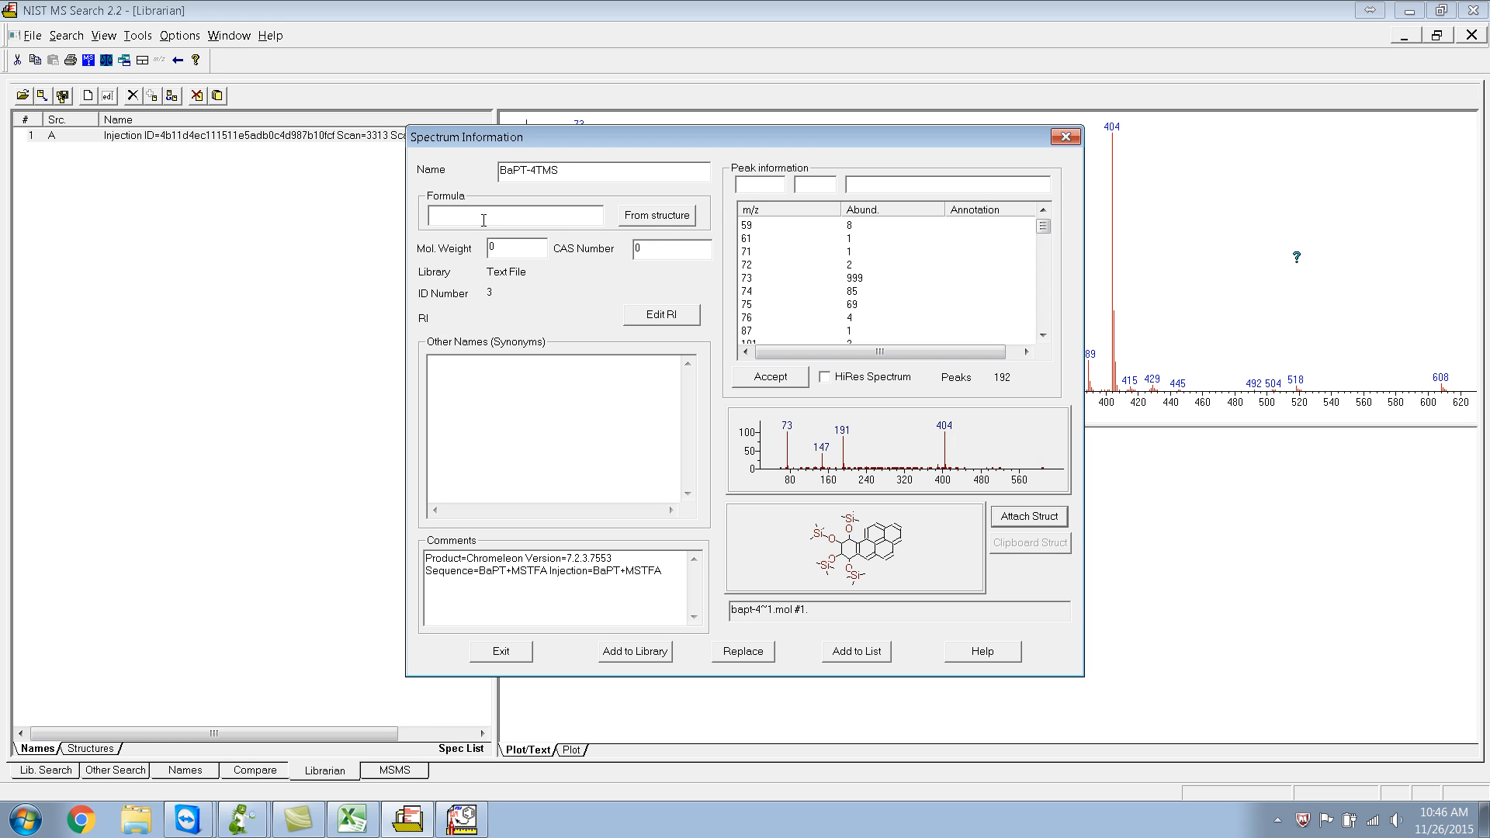
click(643, 220)
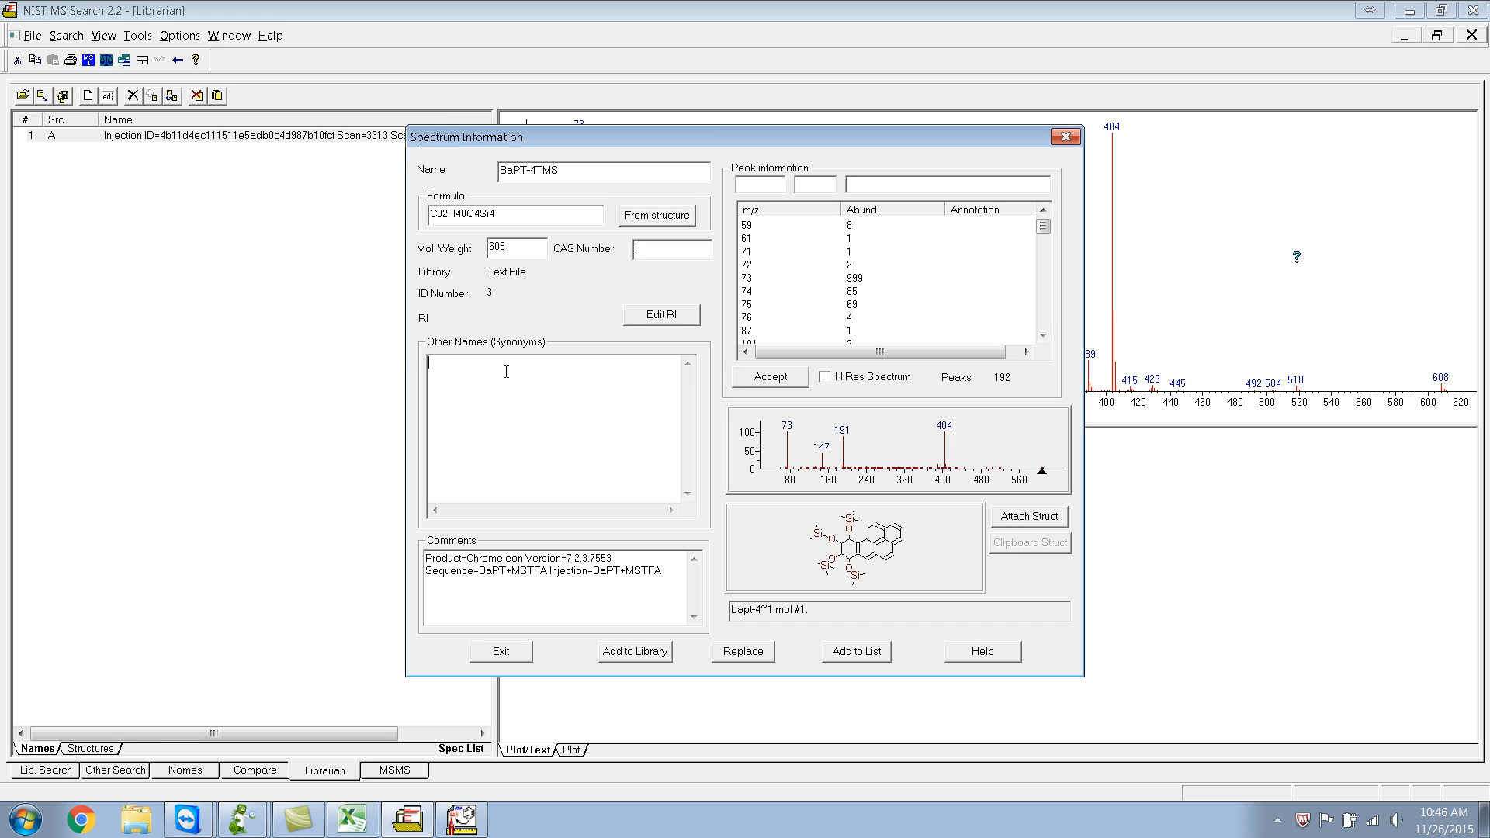
- Add the BaPT-4TMS spectrum to the trial2 user library
click(658, 652)
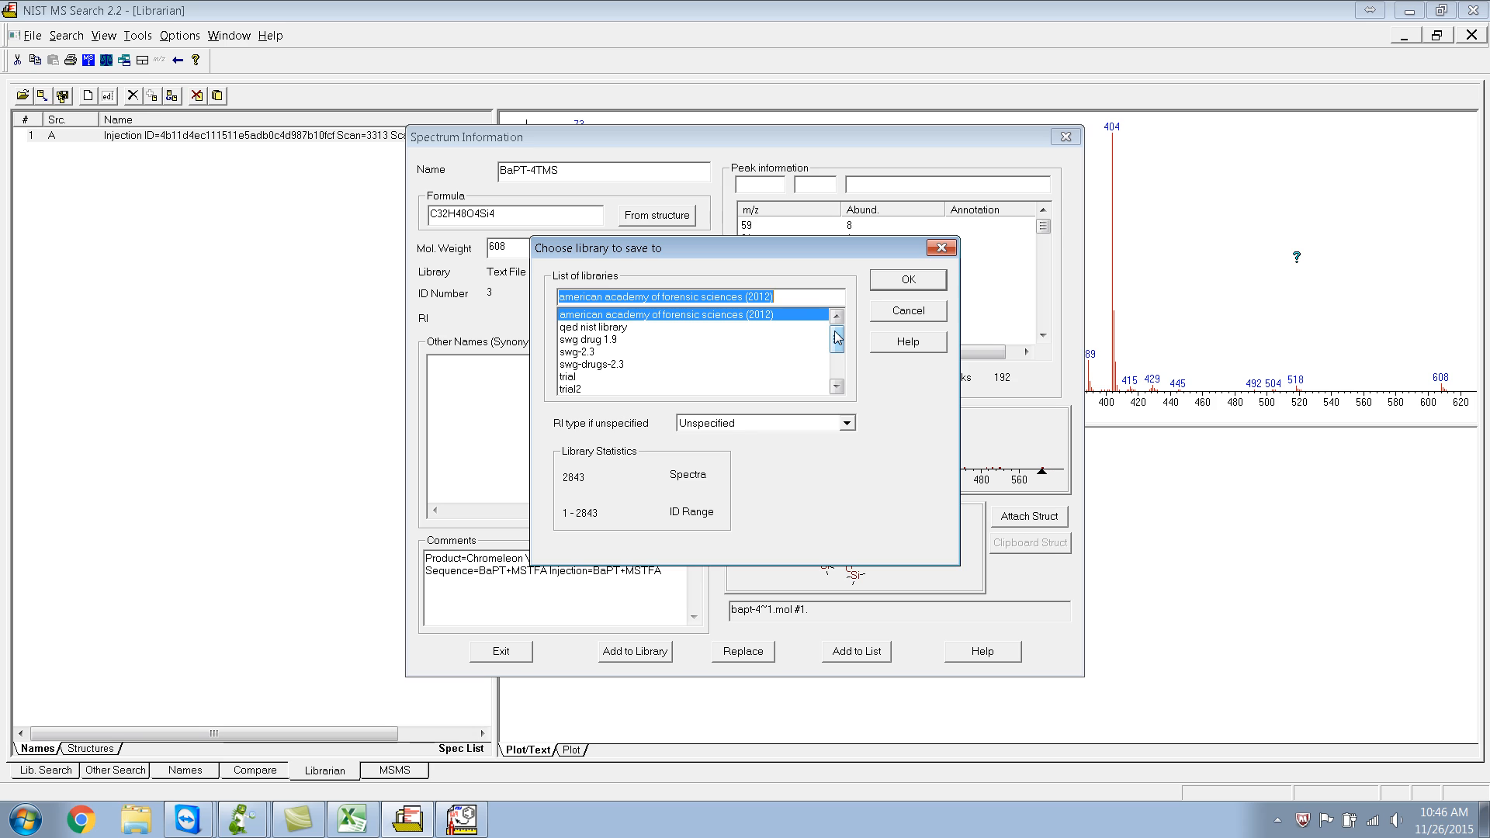
mouse_move(835, 337)
mouse_down()
mouse_move(836, 367)
mouse_move(827, 336)
mouse_up()
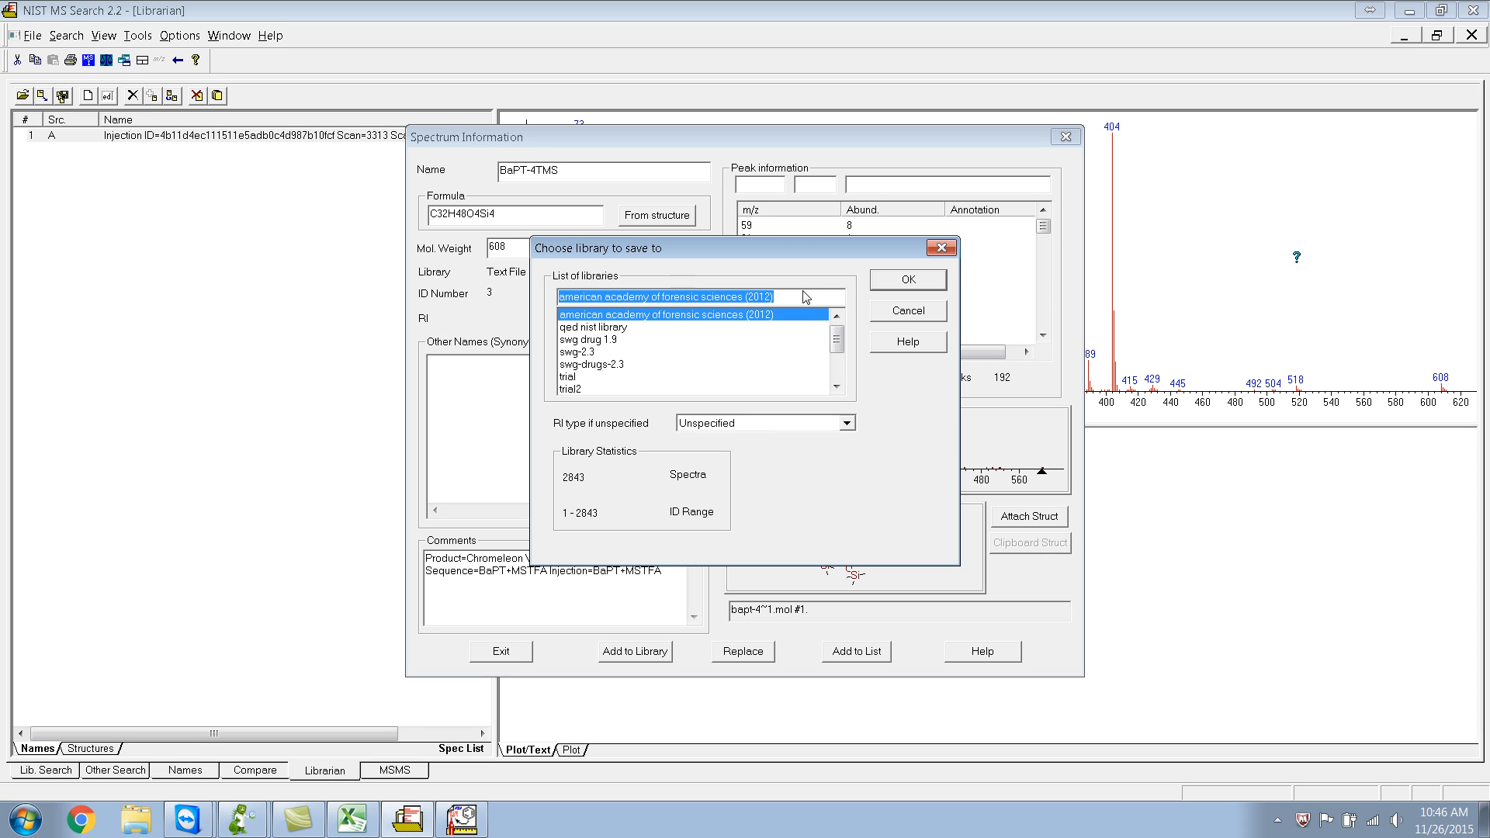
drag(837, 342, 836, 346)
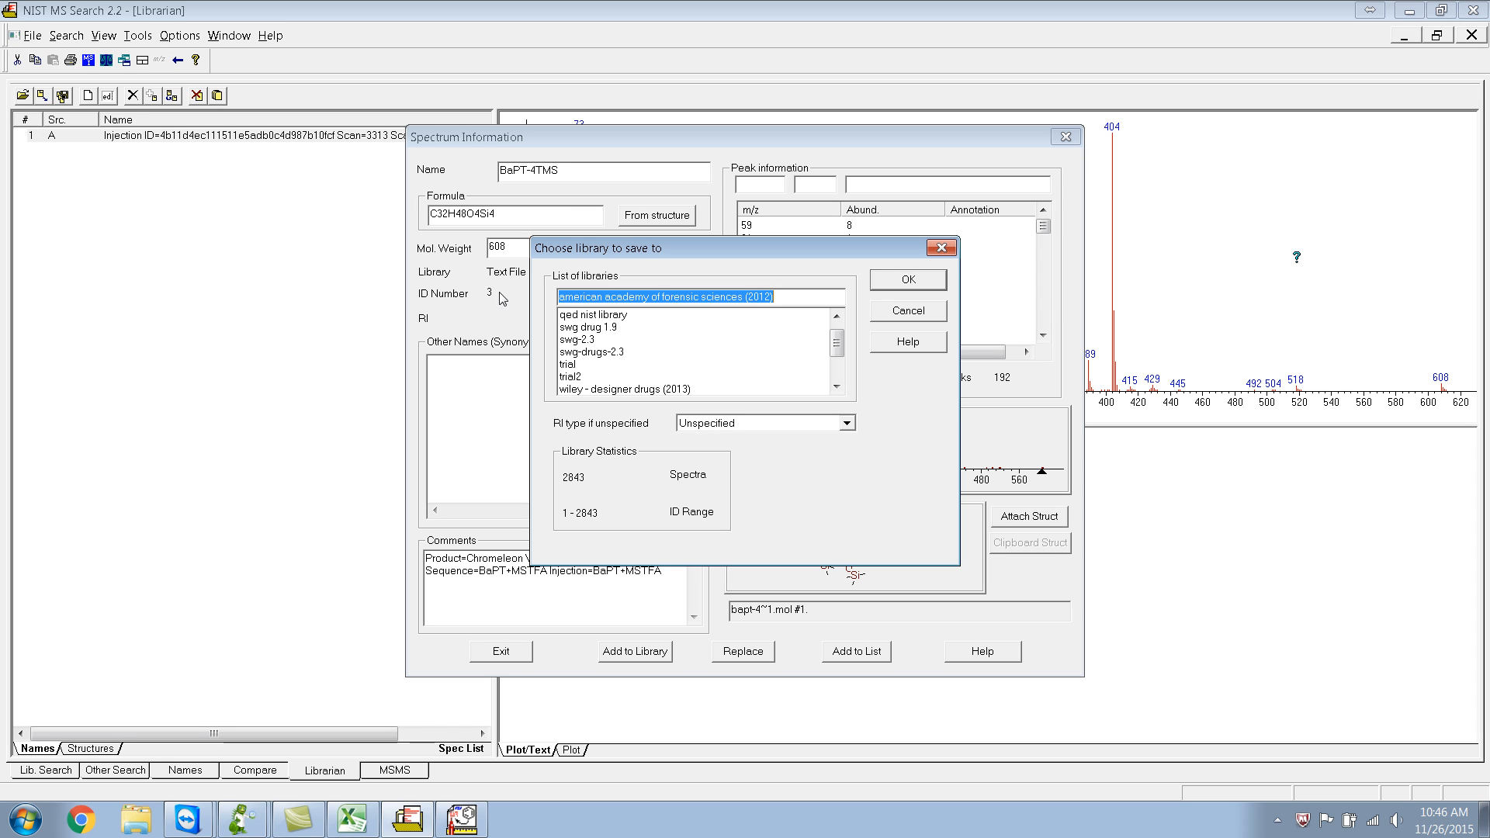
click(575, 377)
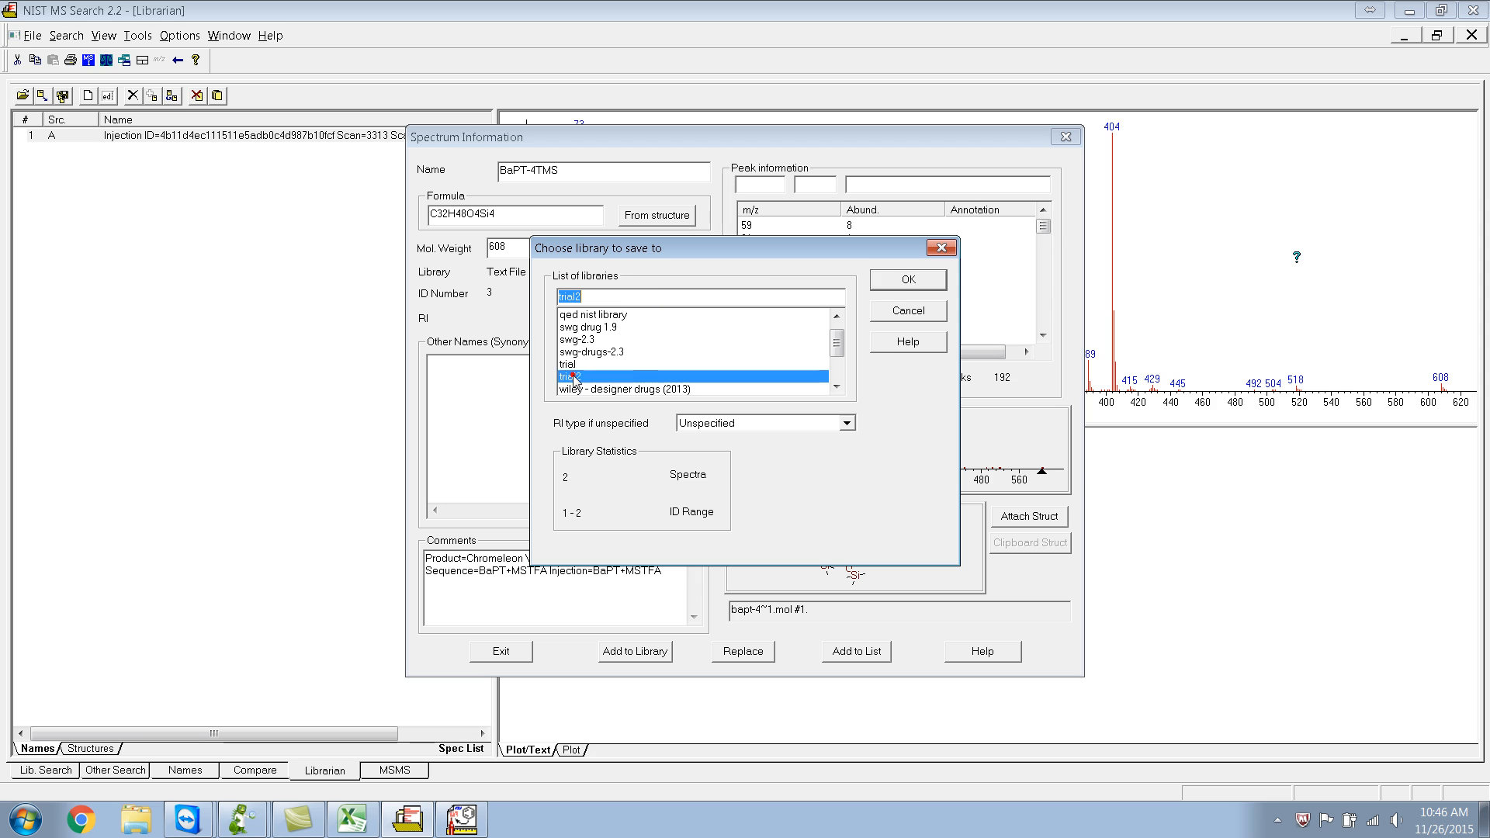
click(904, 280)
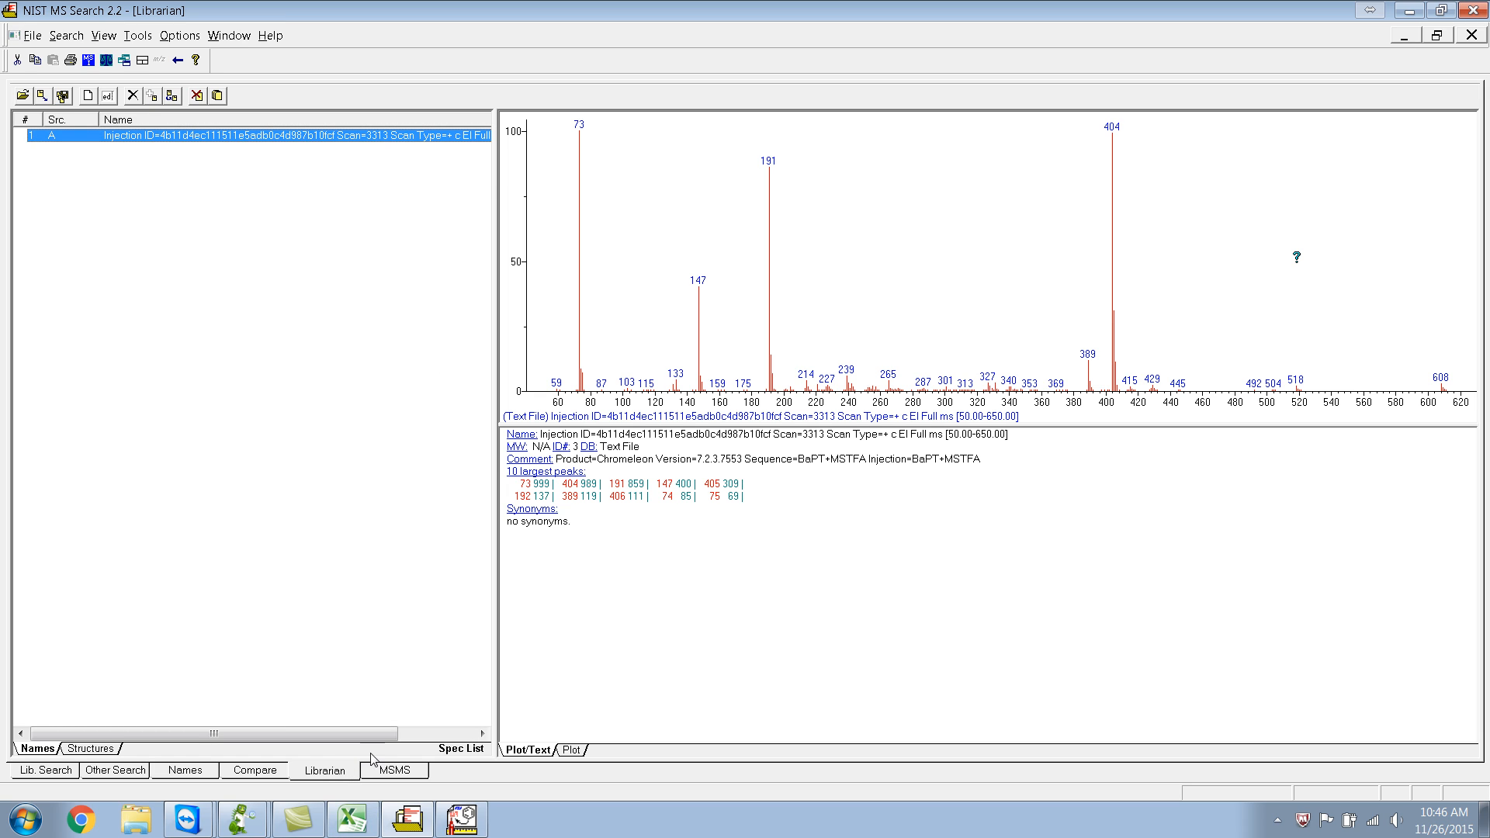
- Switch to Chromeleon Chromatography Studio and remove trial2, BaPT-4TMS and BaPT-4TMS-NCI from the MS libraries to be searched
mouse_move(237, 820)
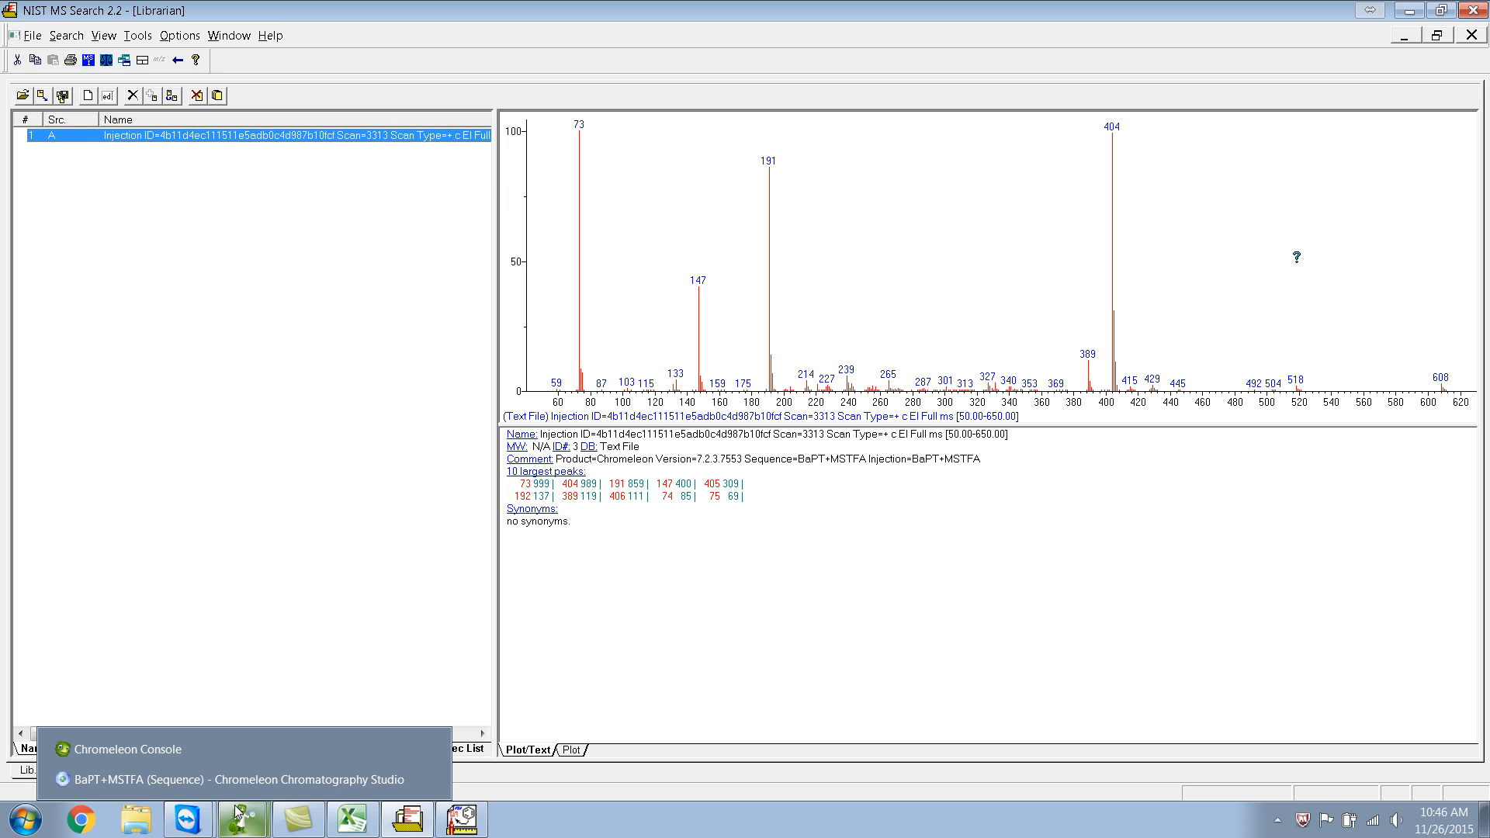
click(242, 785)
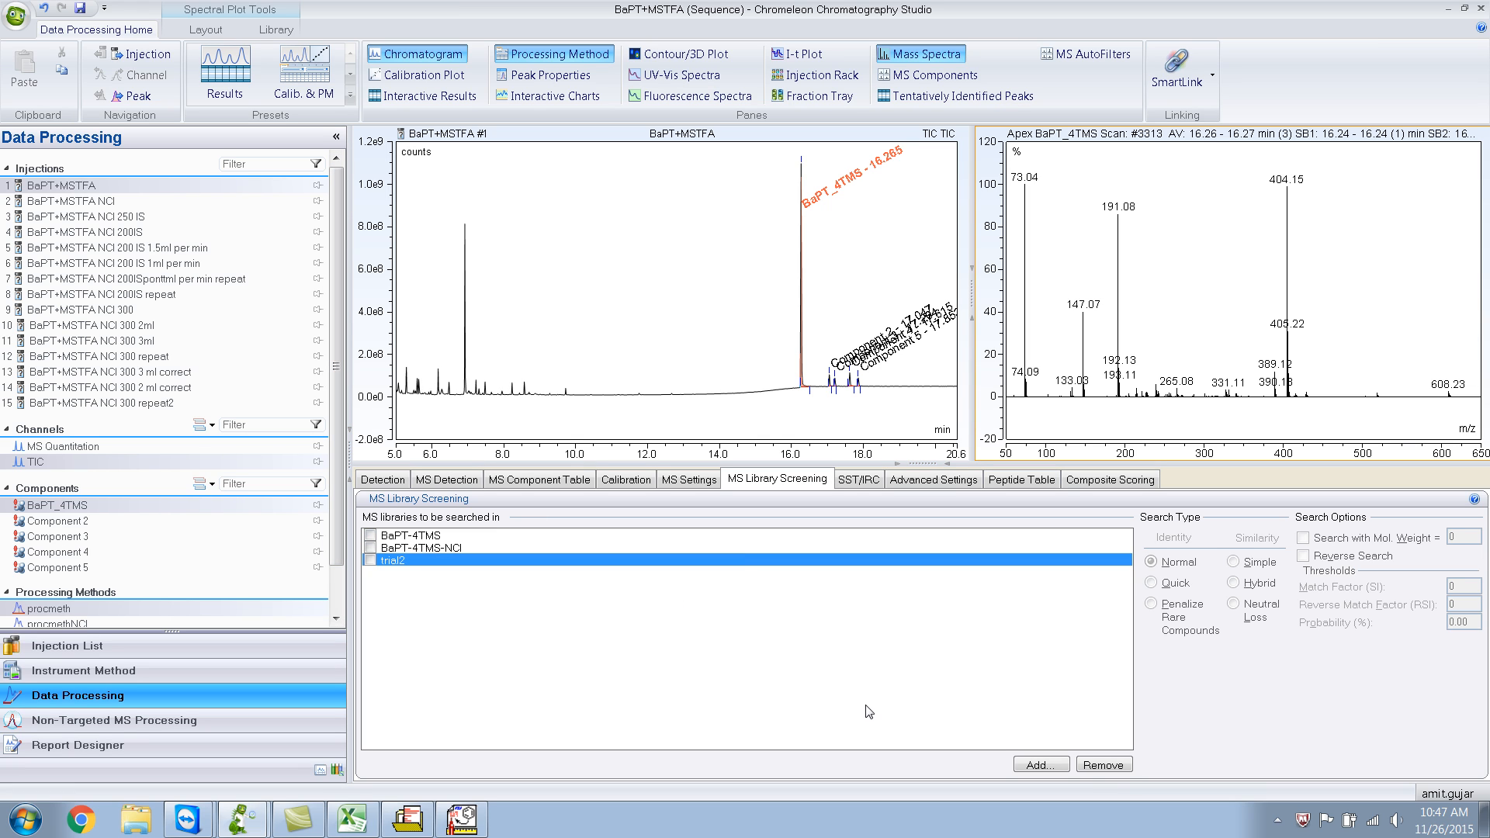
click(1093, 764)
click(439, 537)
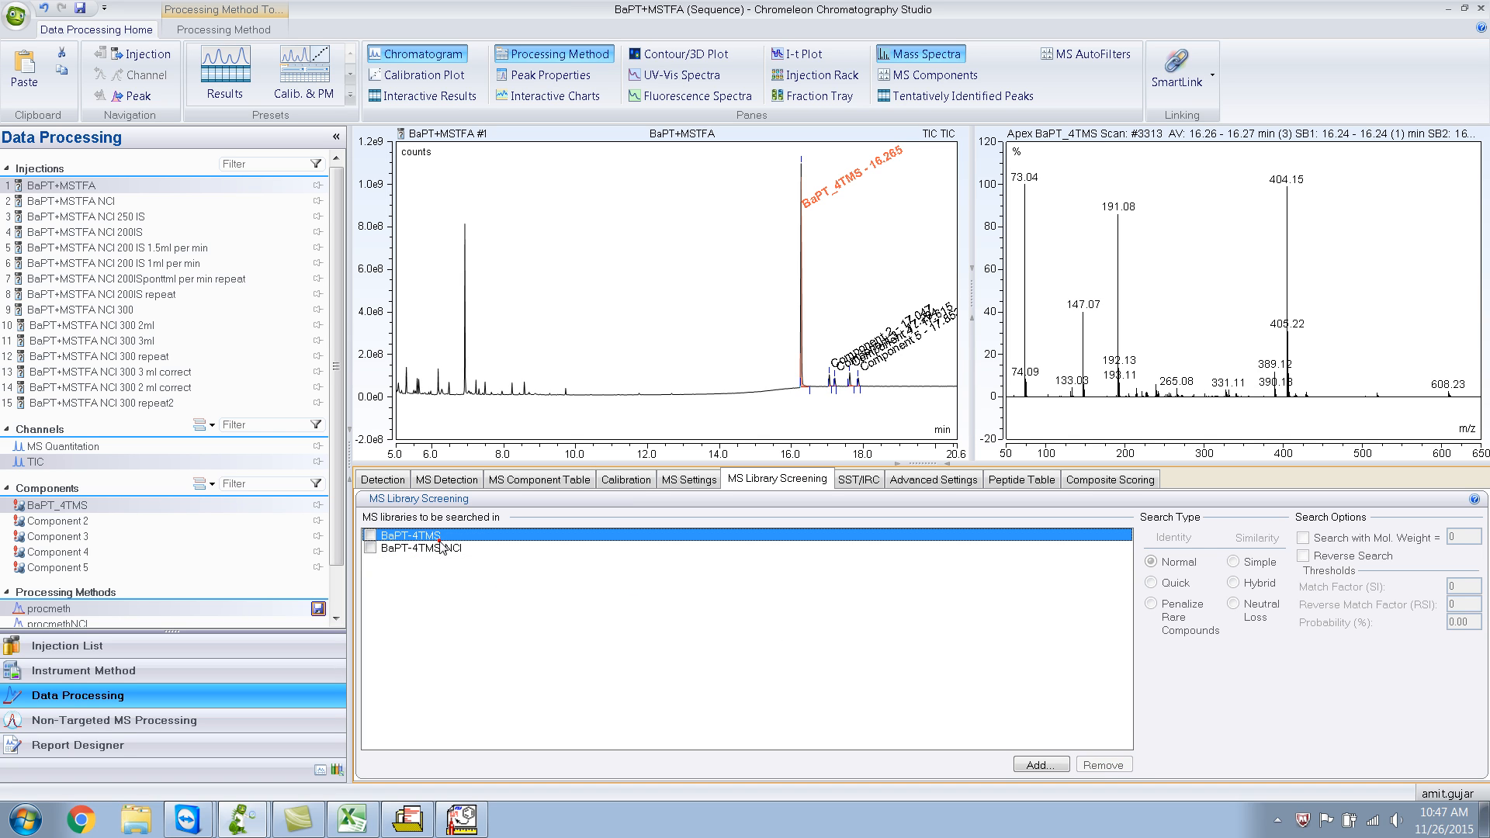
click(1125, 769)
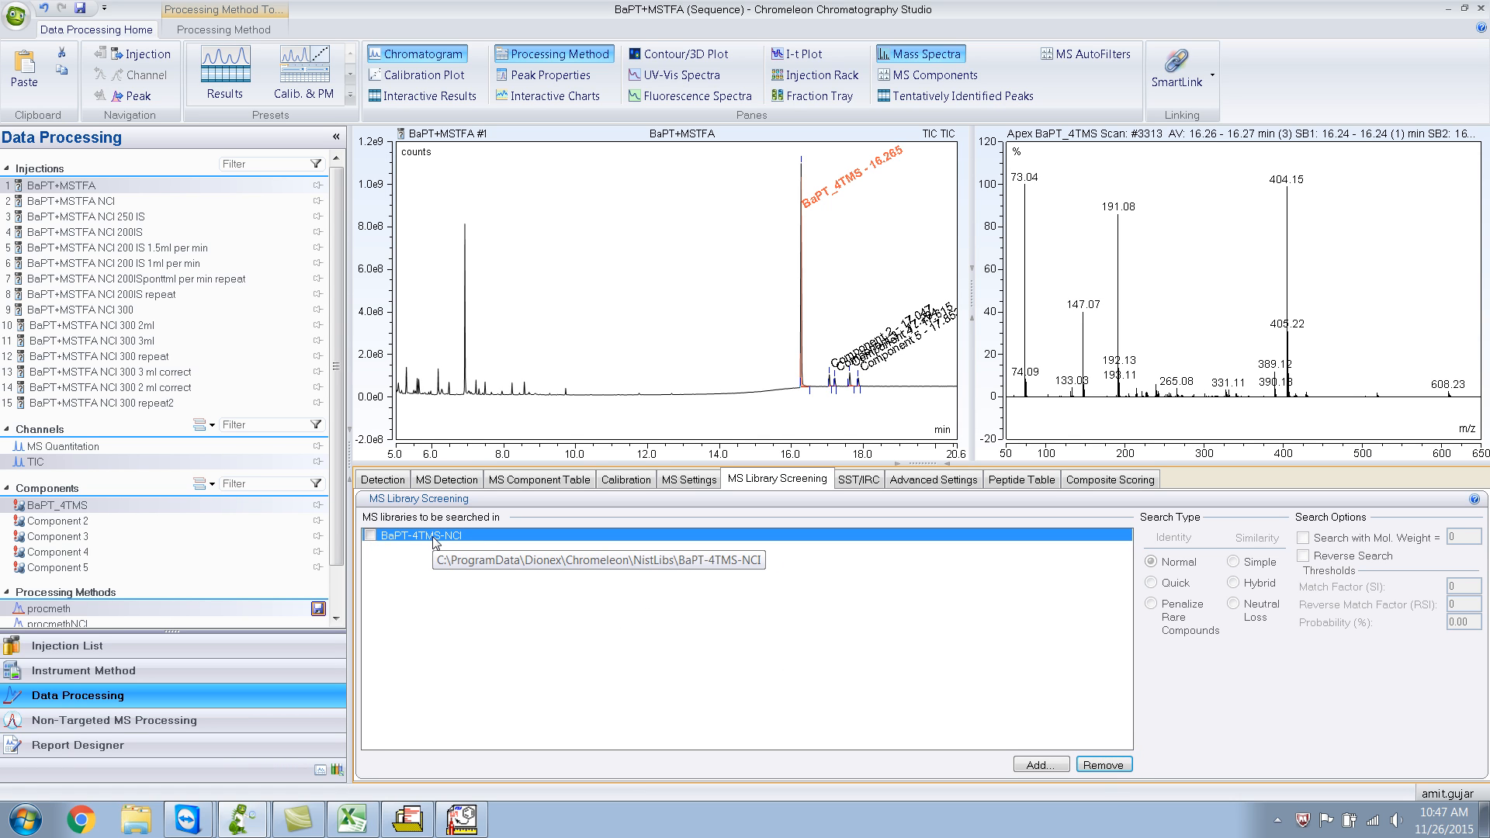
click(1102, 766)
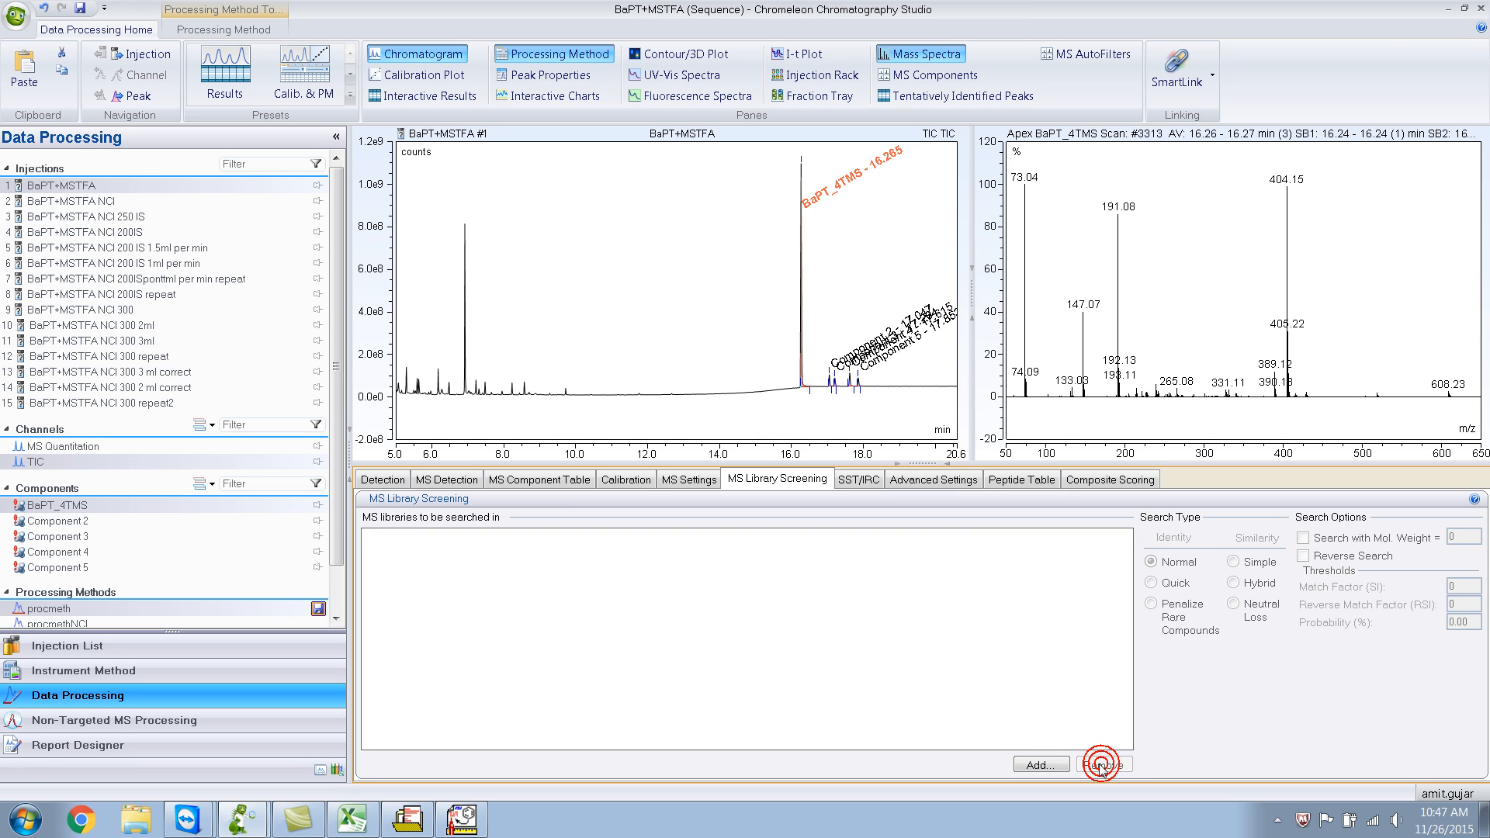
- Start adding an MS library for screening and browse the C: drive to the MSSEARCH folder inside NISTMS
click(1029, 767)
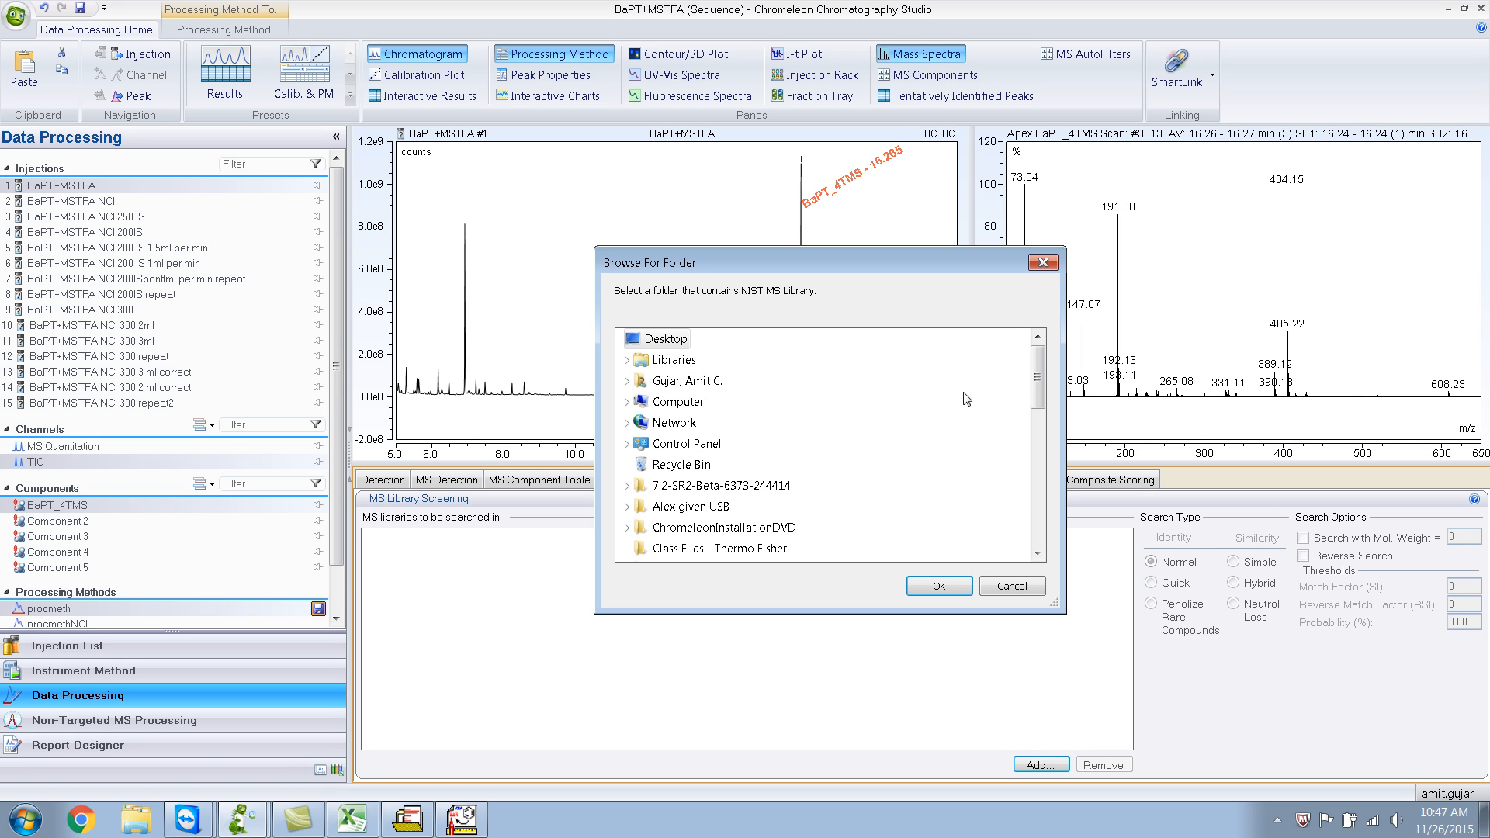
click(1041, 388)
drag(1040, 388, 1040, 388)
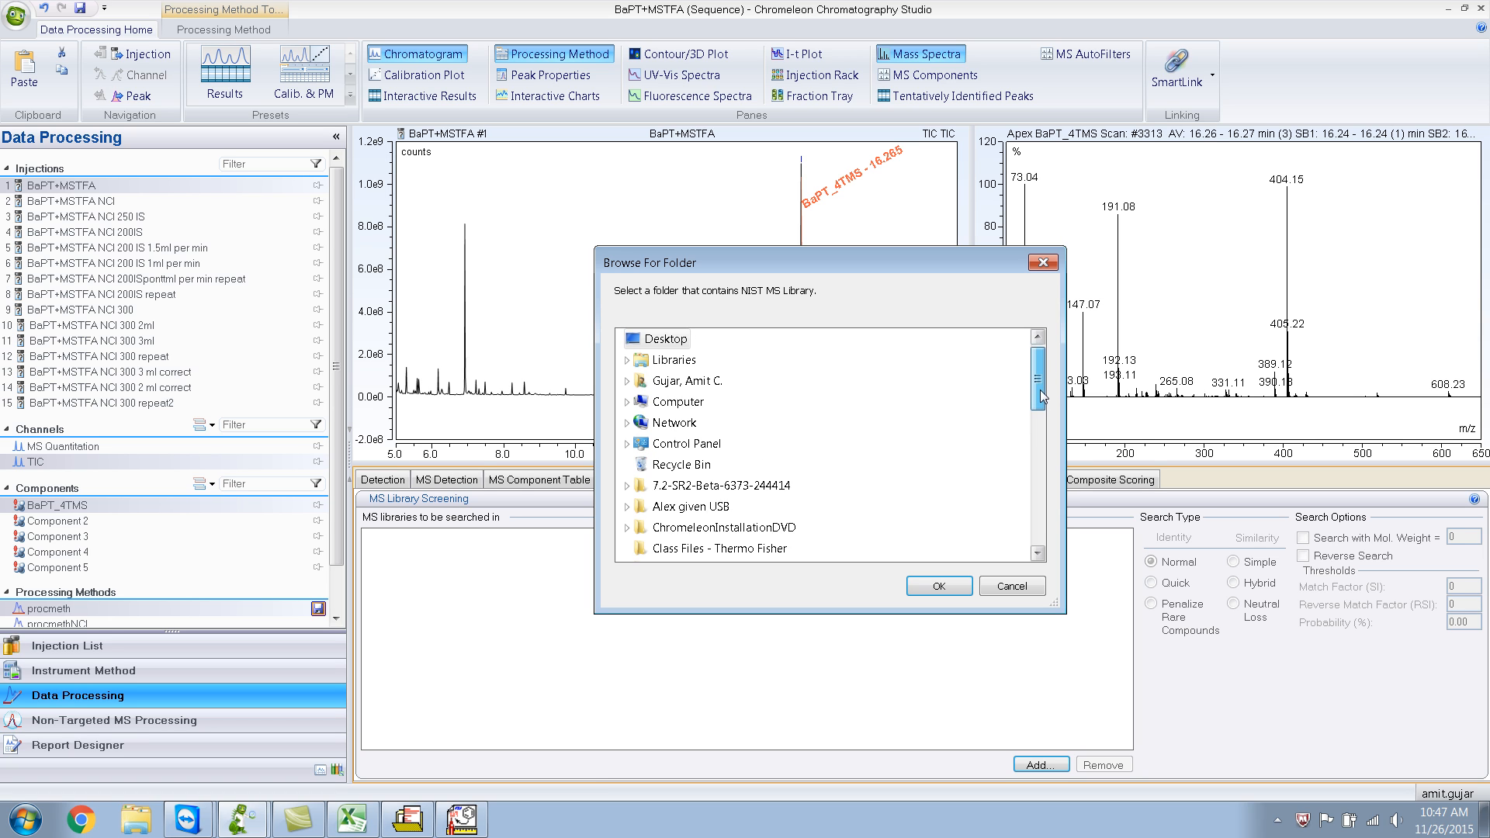
click(648, 410)
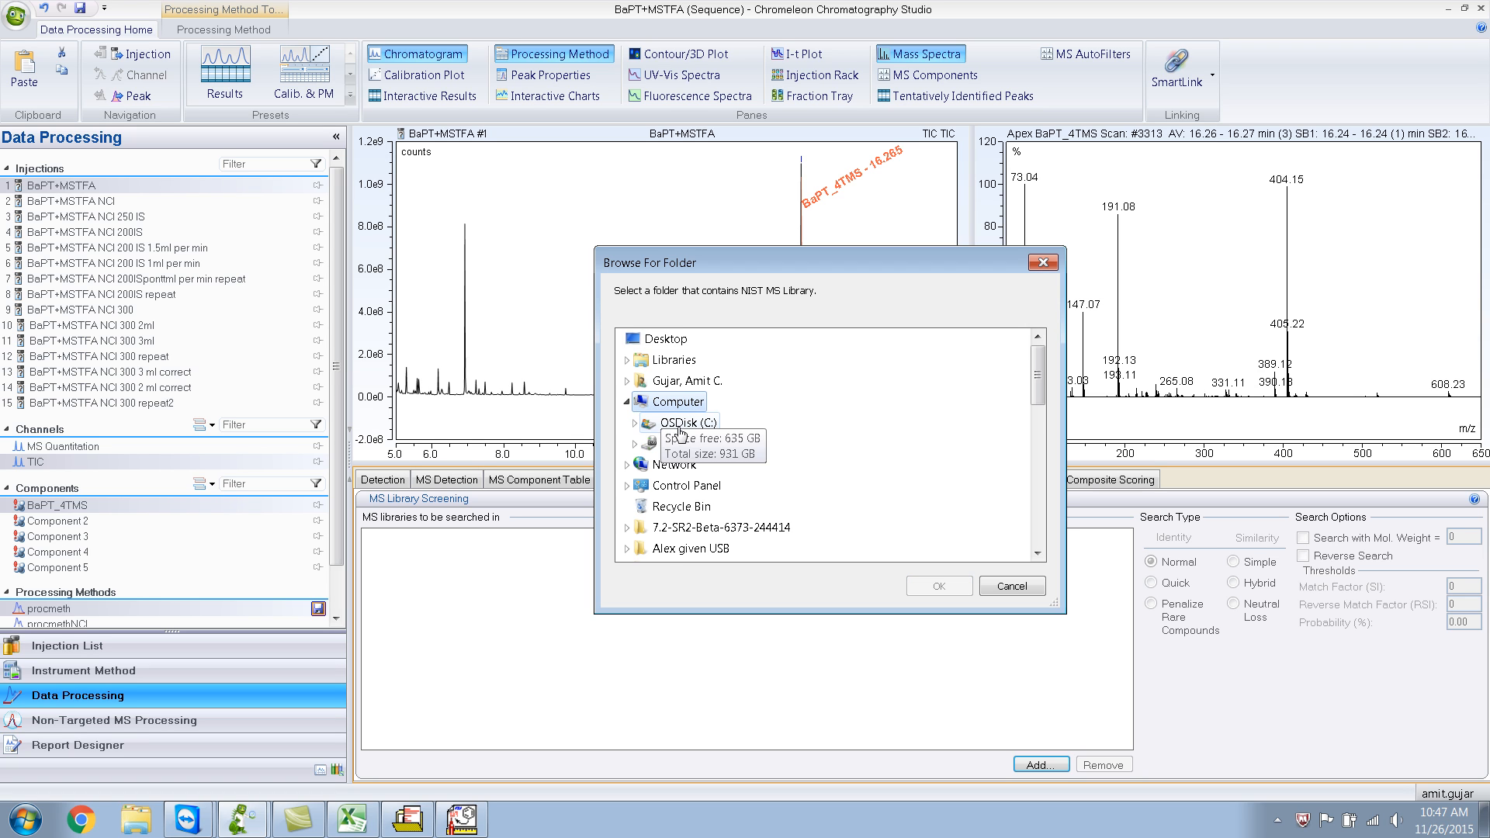
click(677, 425)
drag(1038, 375, 1035, 427)
click(702, 444)
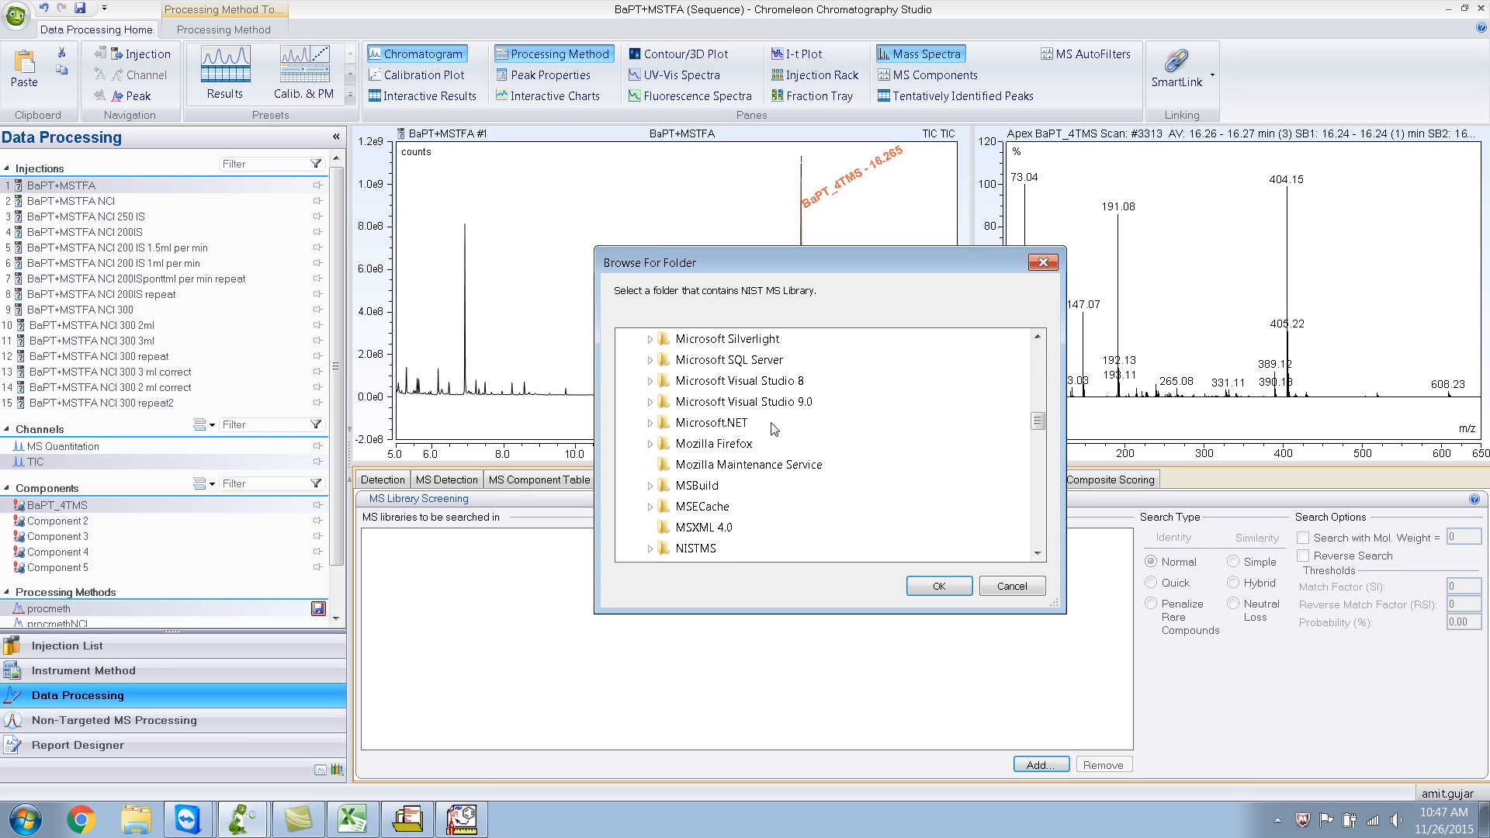
click(698, 548)
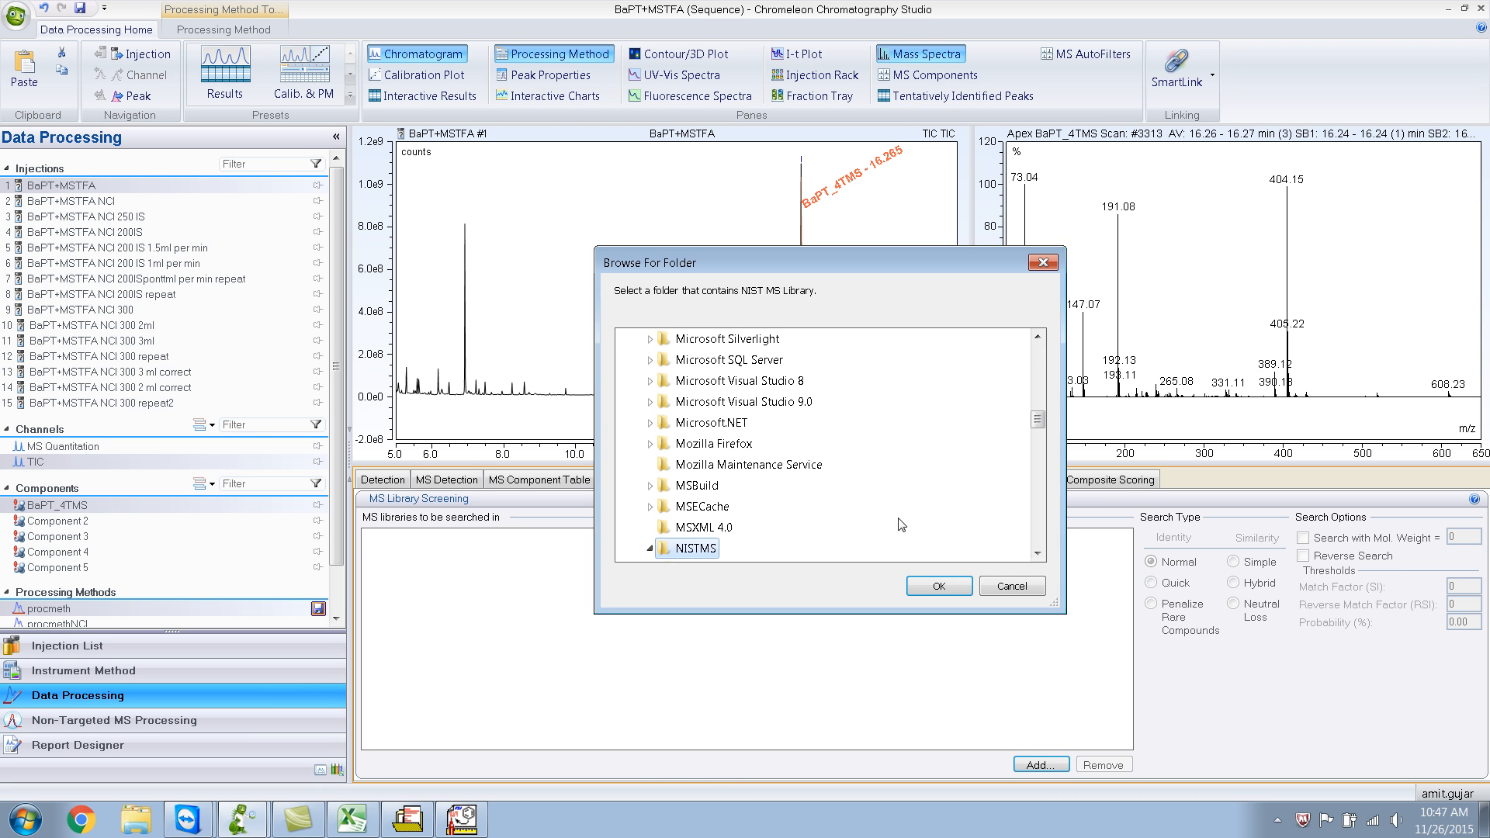
click(1037, 553)
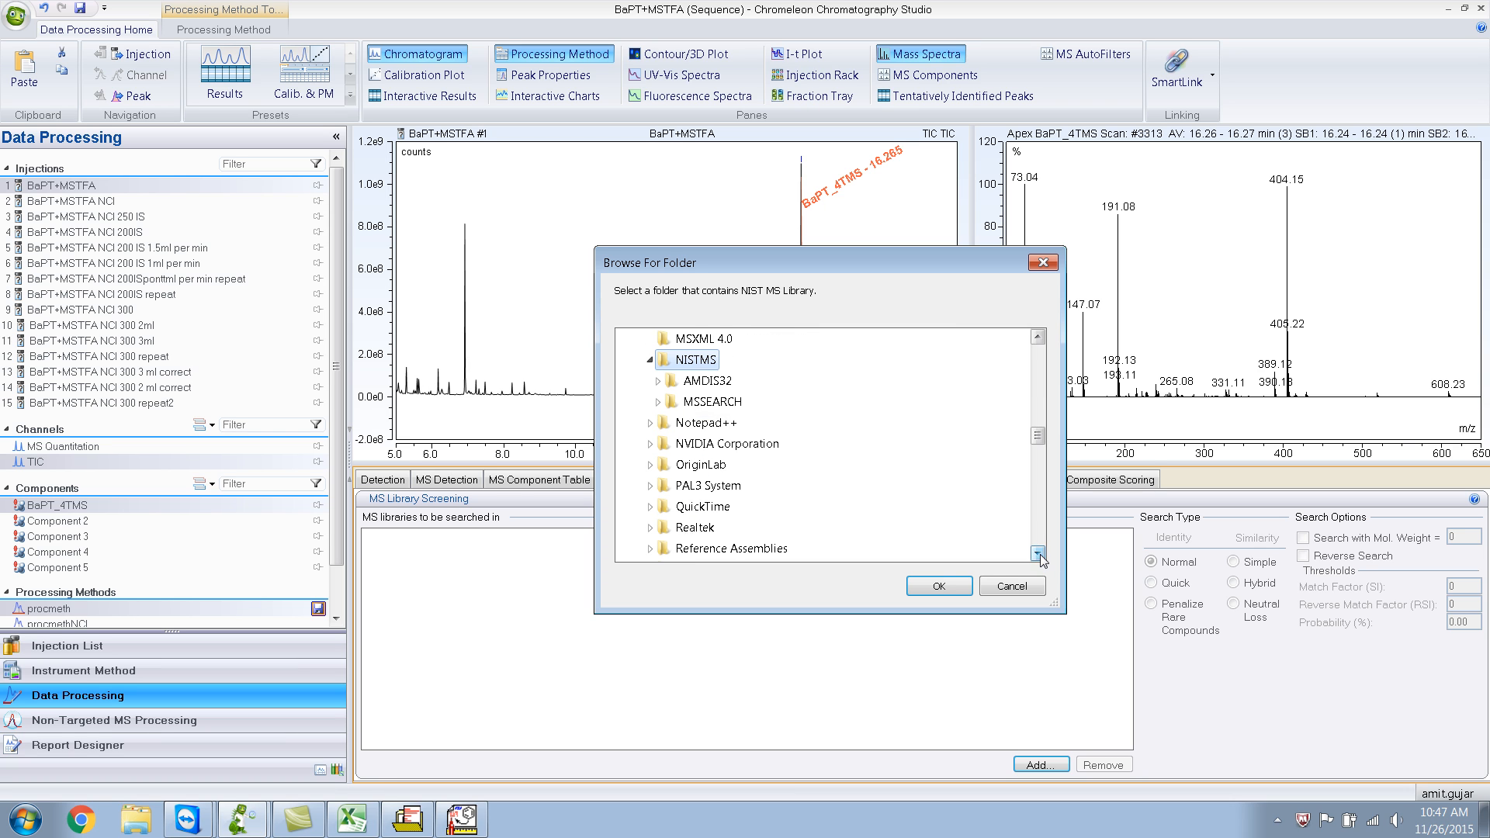
click(712, 401)
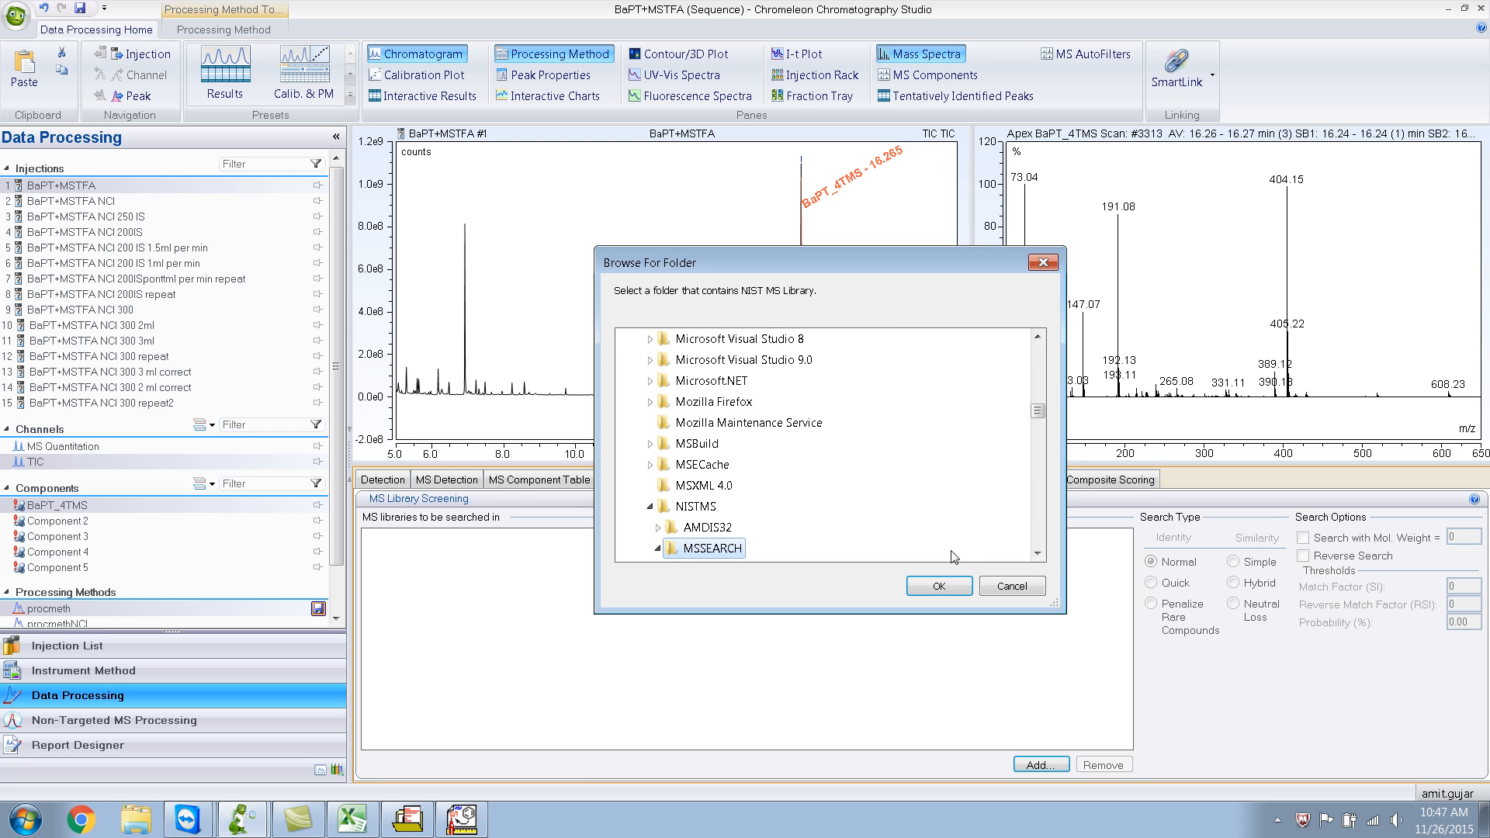
- Choose the trial2 folder within MSSEARCH and add it to the MS libraries to be searched
click(1037, 553)
click(1037, 554)
click(1037, 554)
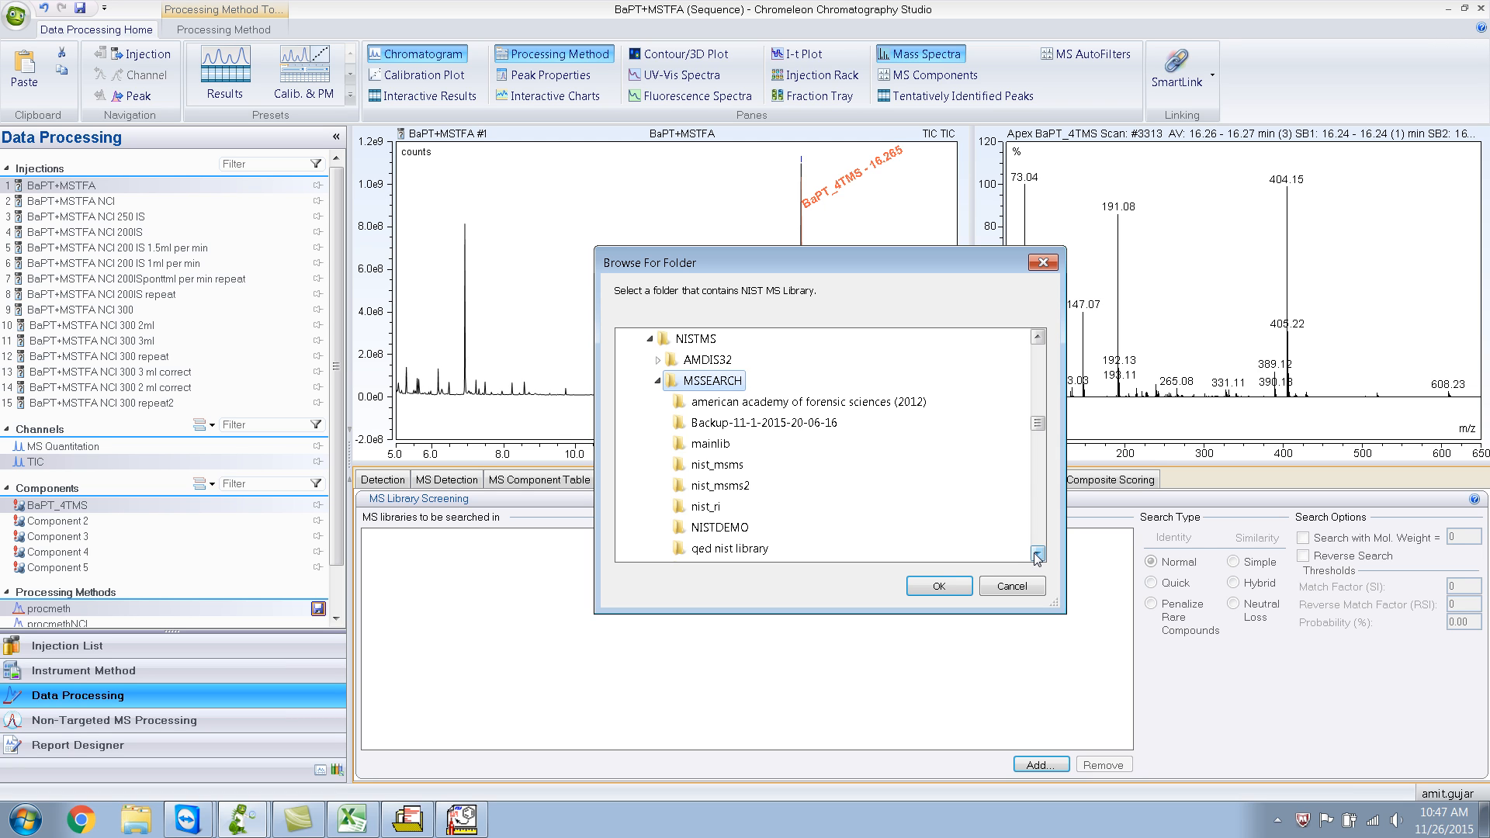
click(1038, 553)
click(1038, 554)
click(1038, 553)
click(1037, 554)
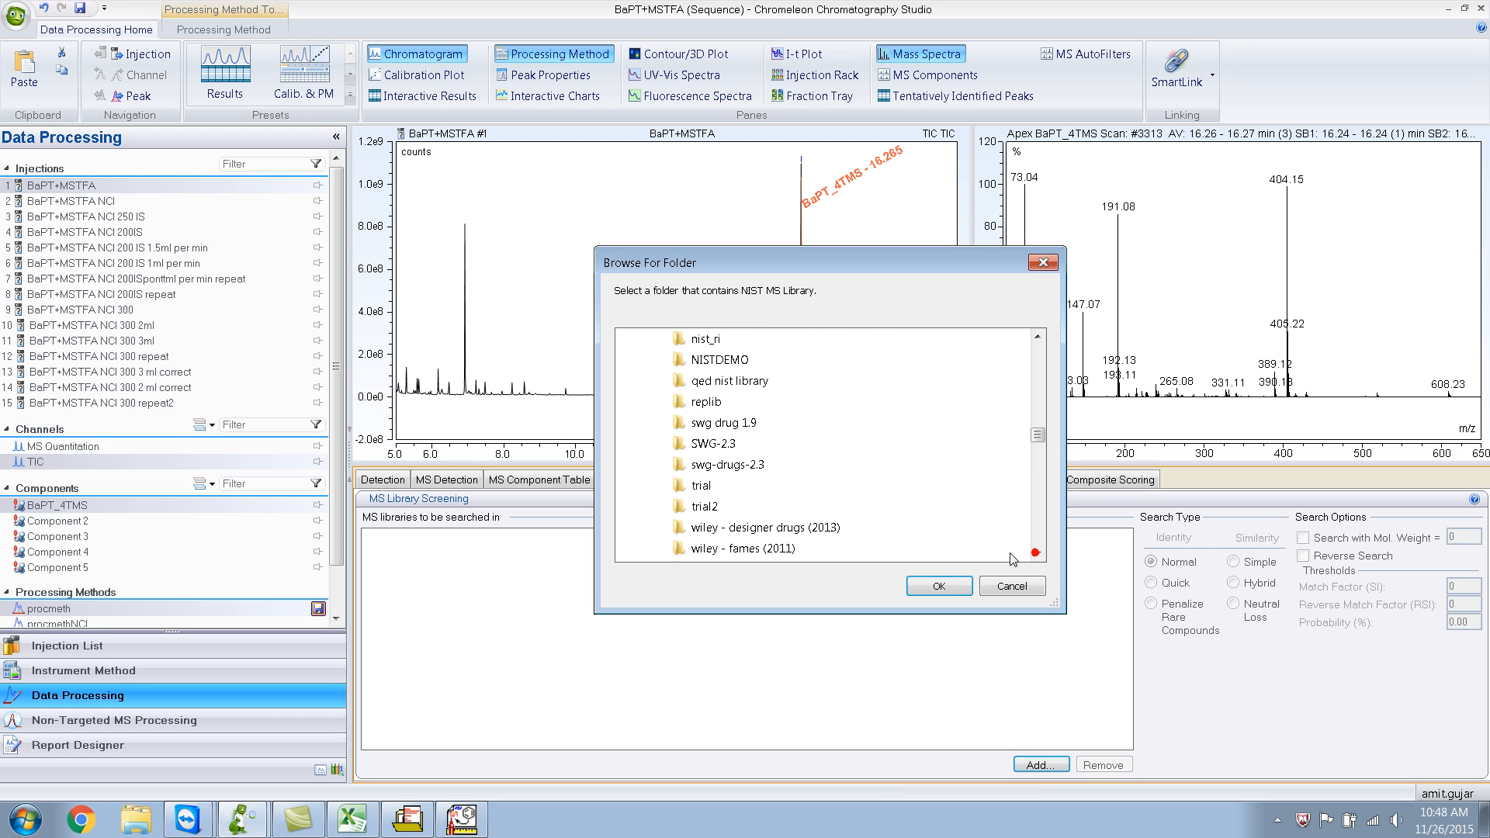
click(702, 508)
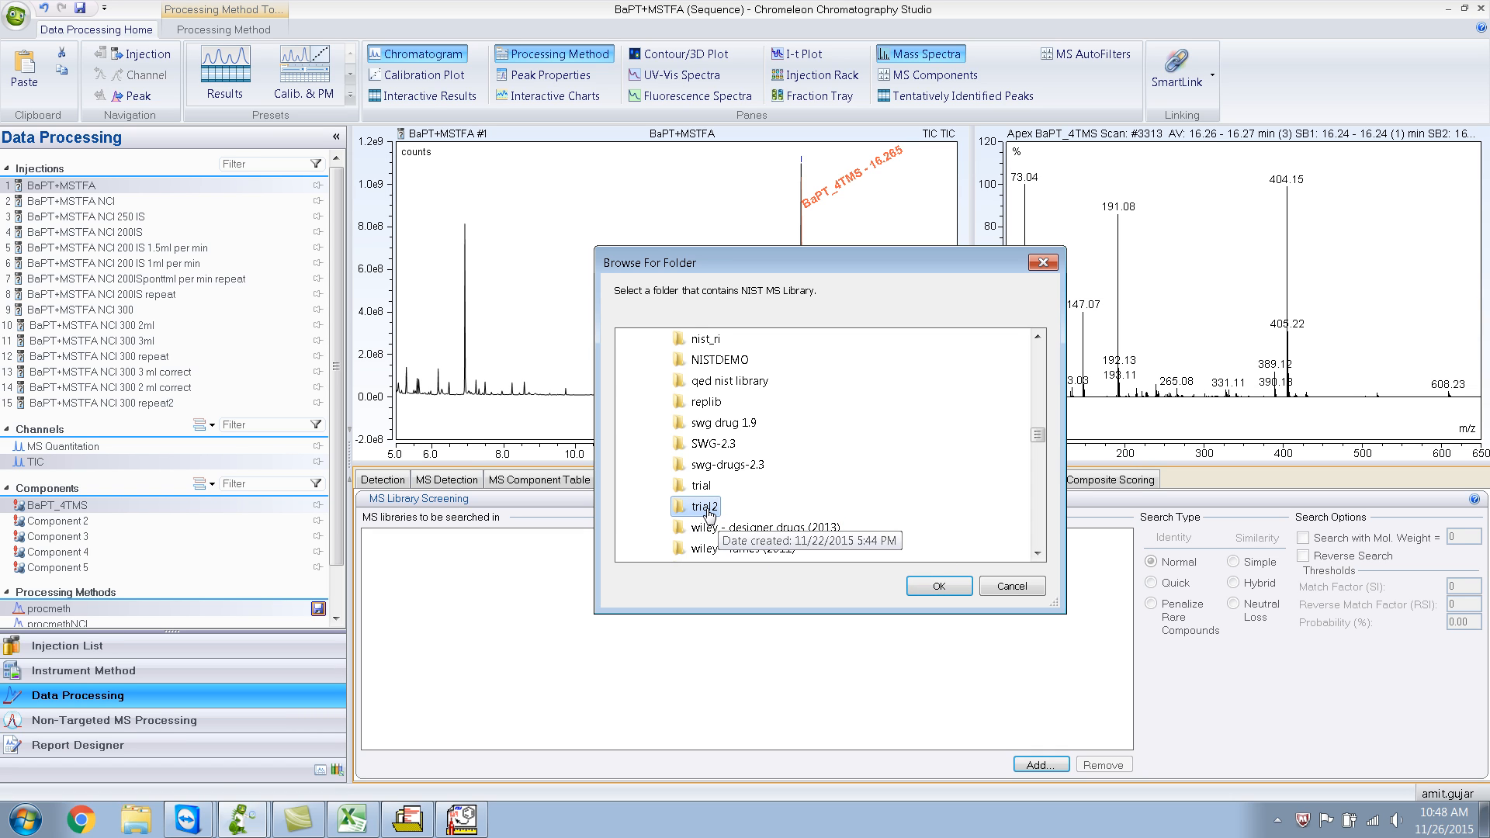
click(953, 592)
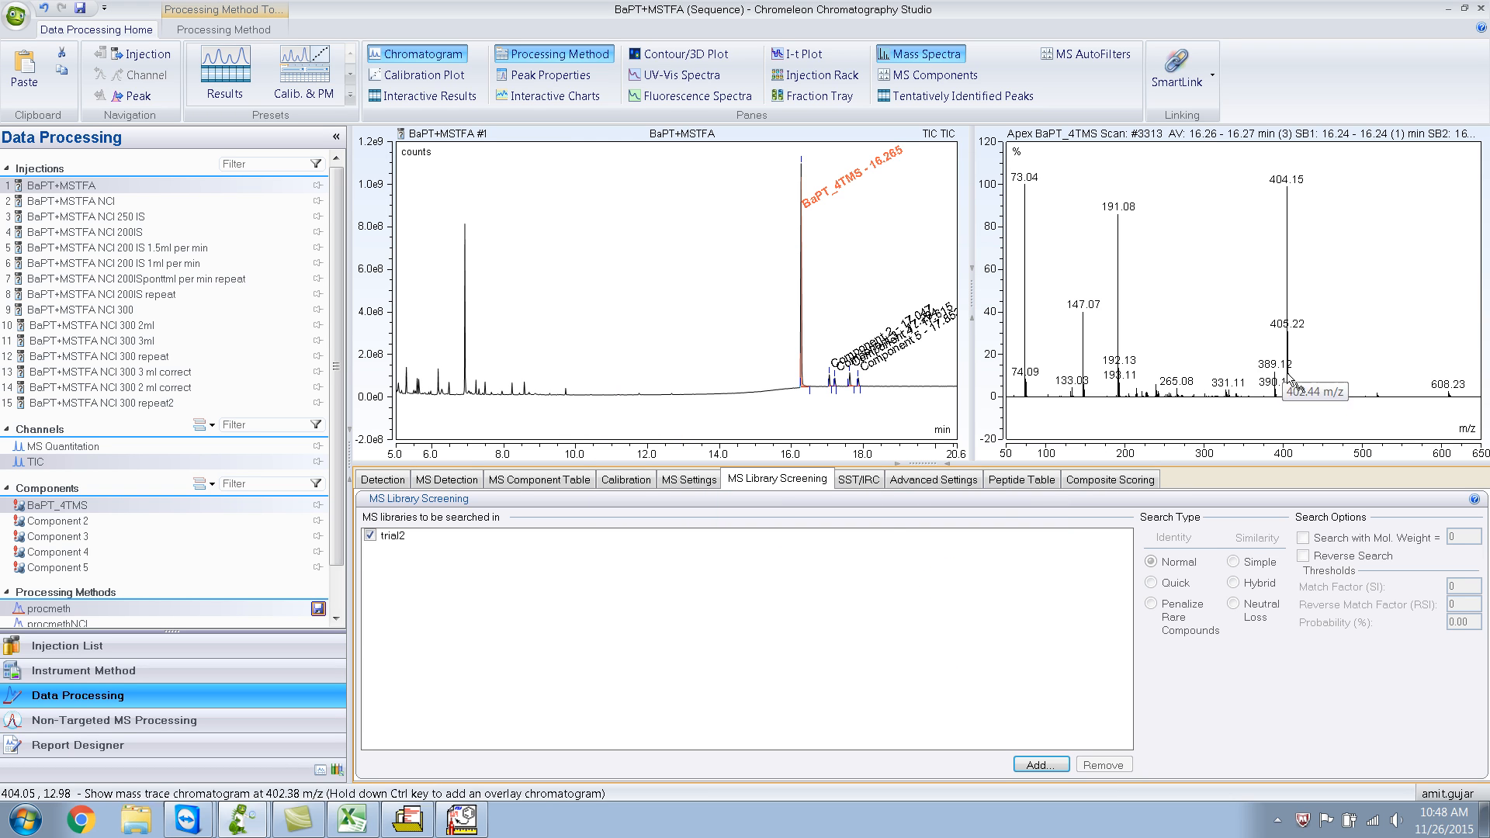
- Run an ad-hoc library search on the BaPT_4TMS apex spectrum, examine the BaPT-4TMS hit's structure and spectrum match, and close the results
right_click(1164, 199)
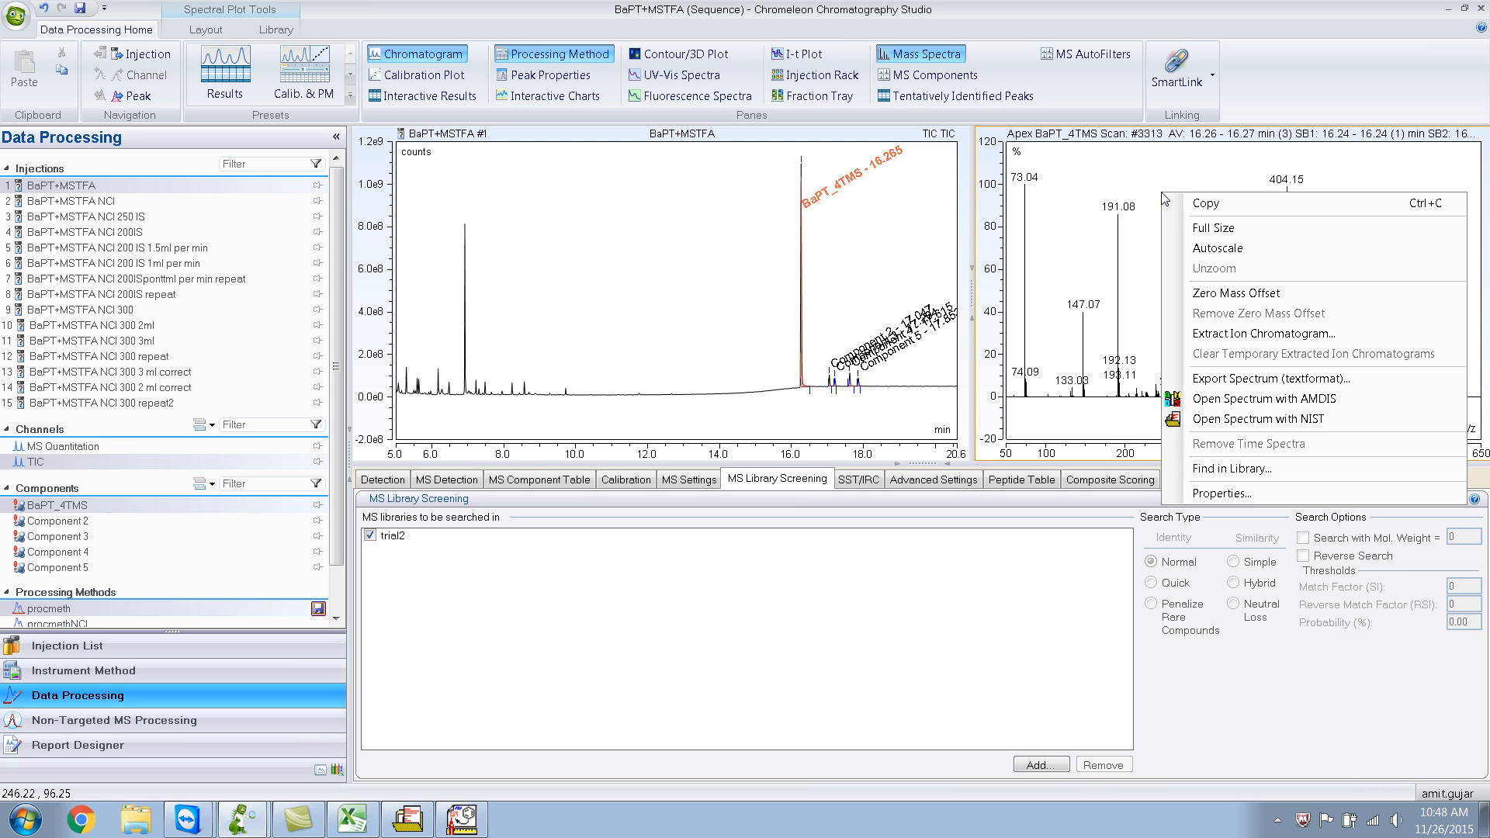
click(1311, 467)
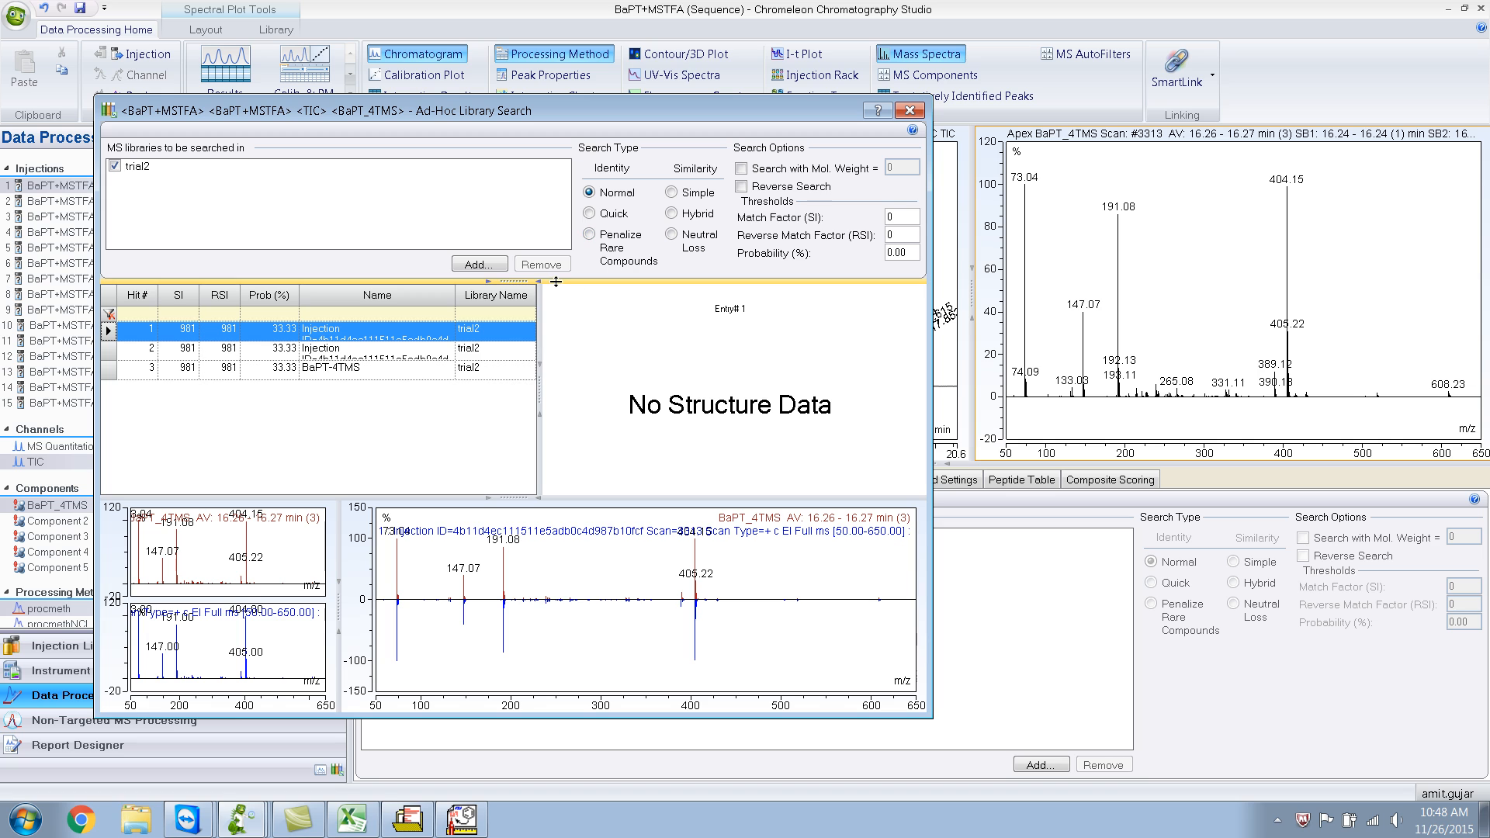
drag(539, 290, 568, 290)
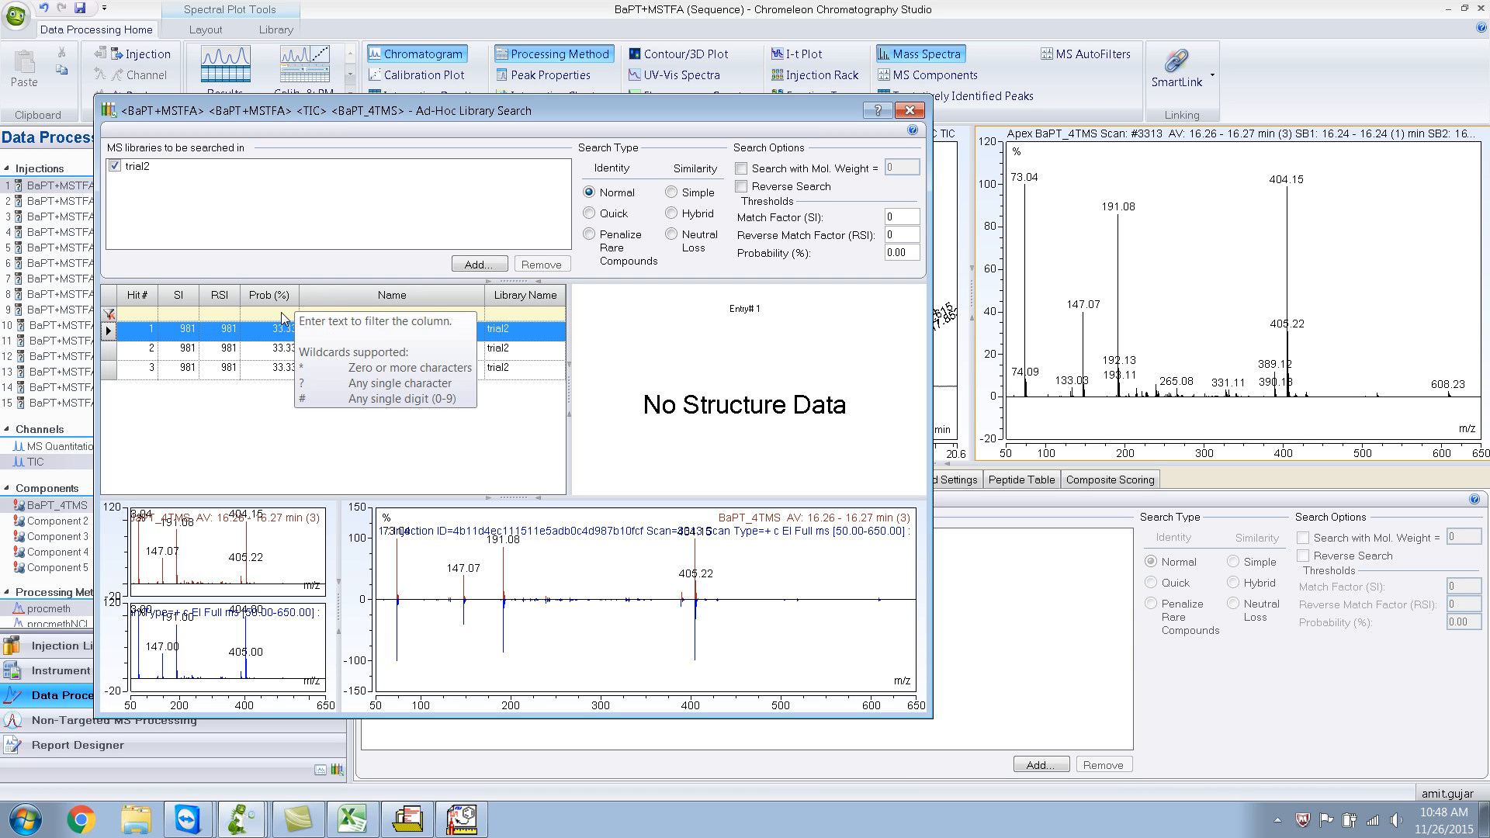
click(115, 371)
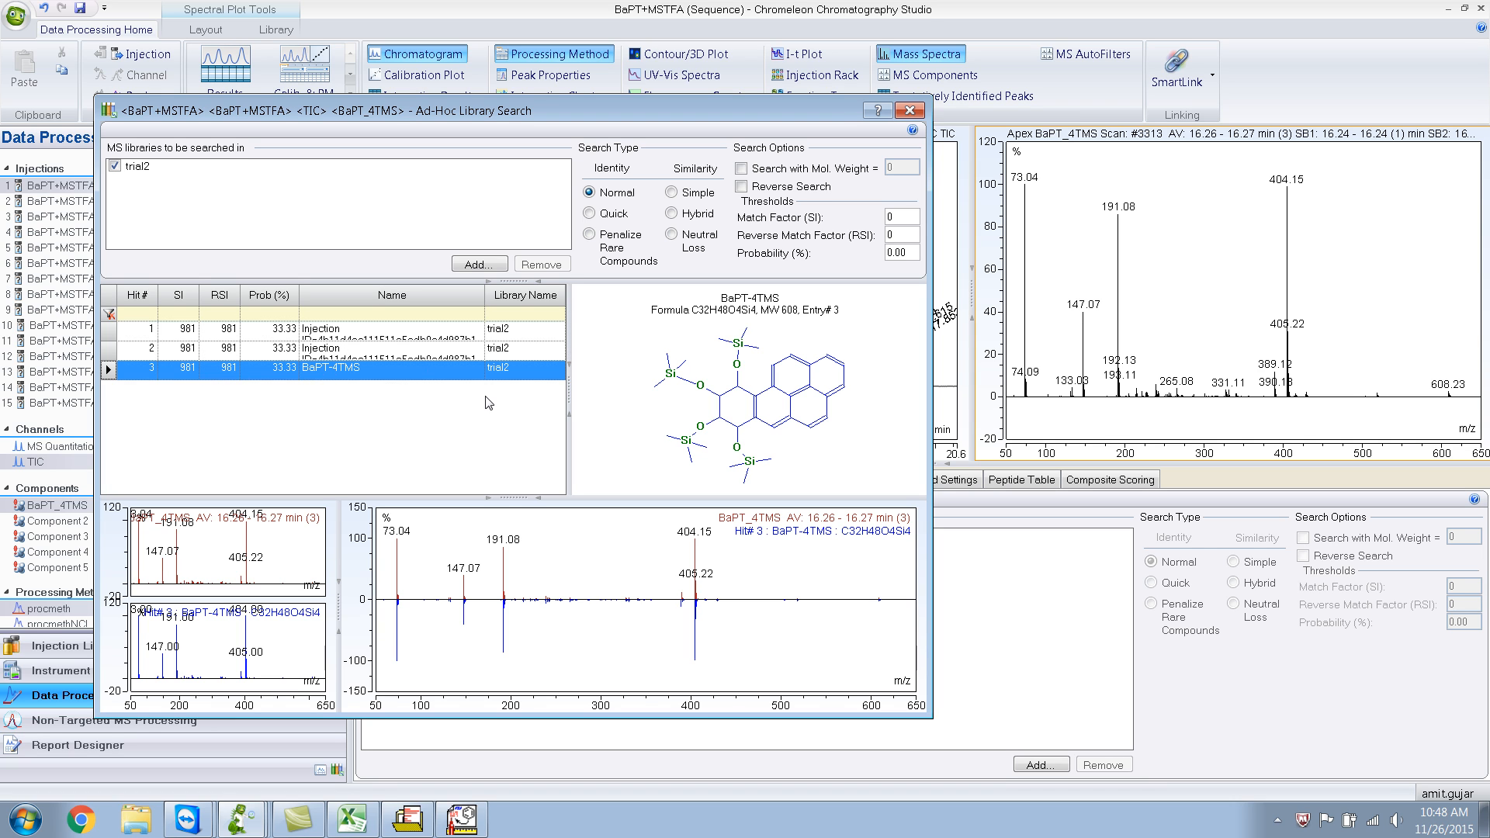
click(908, 111)
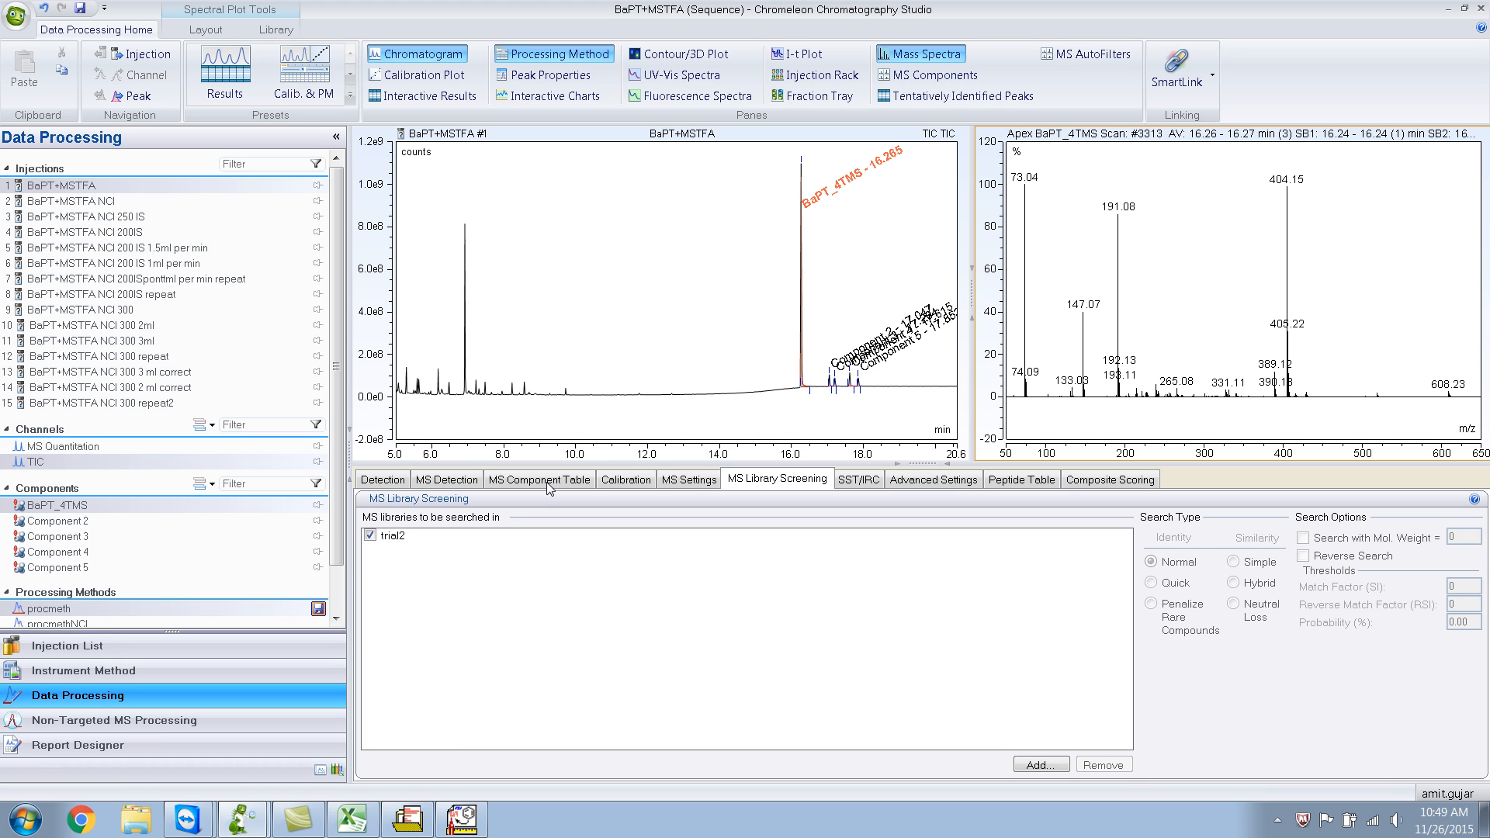
click(406, 818)
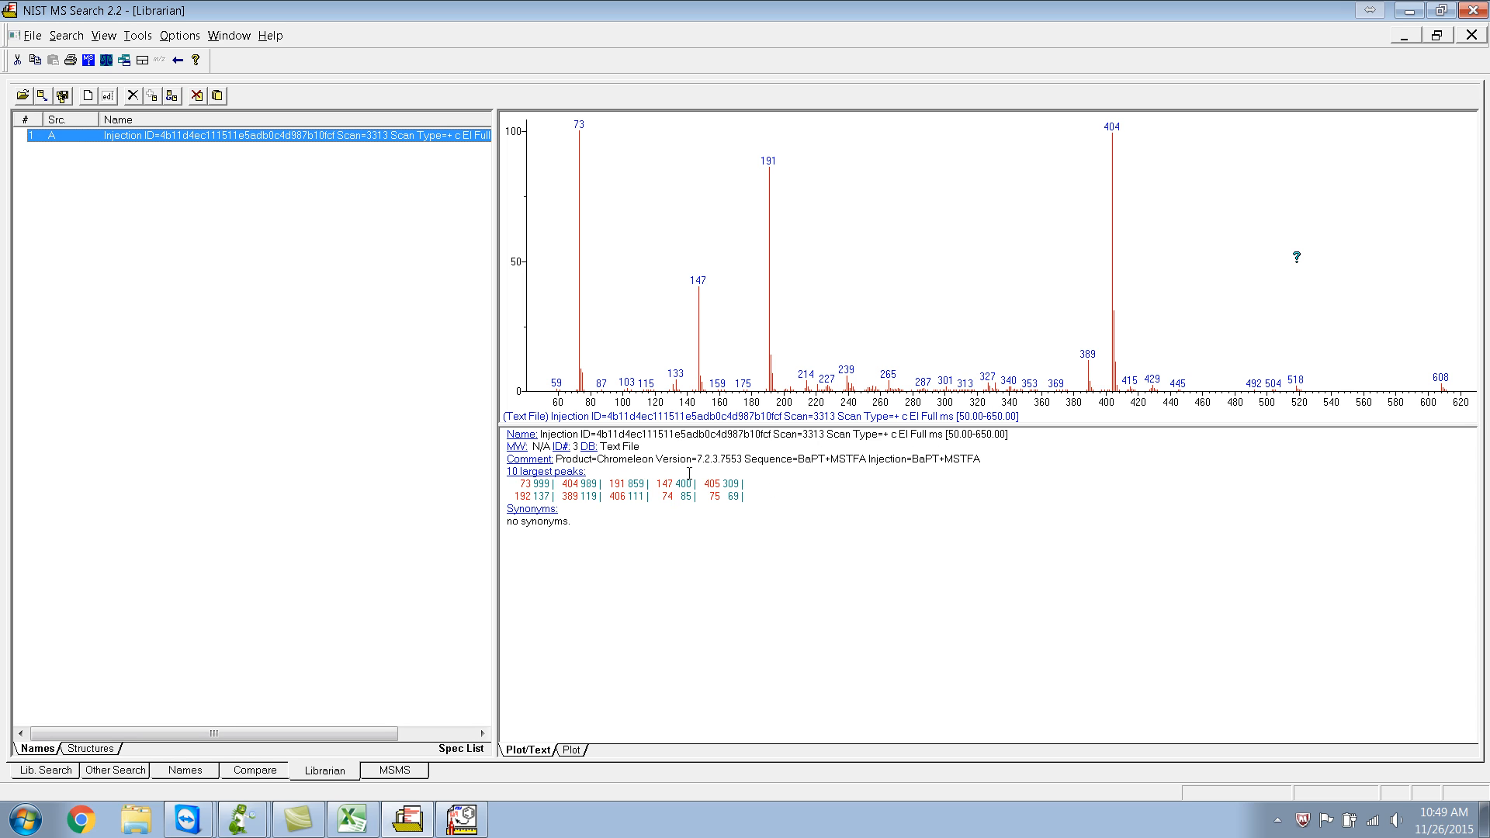
key(alt+Tab)
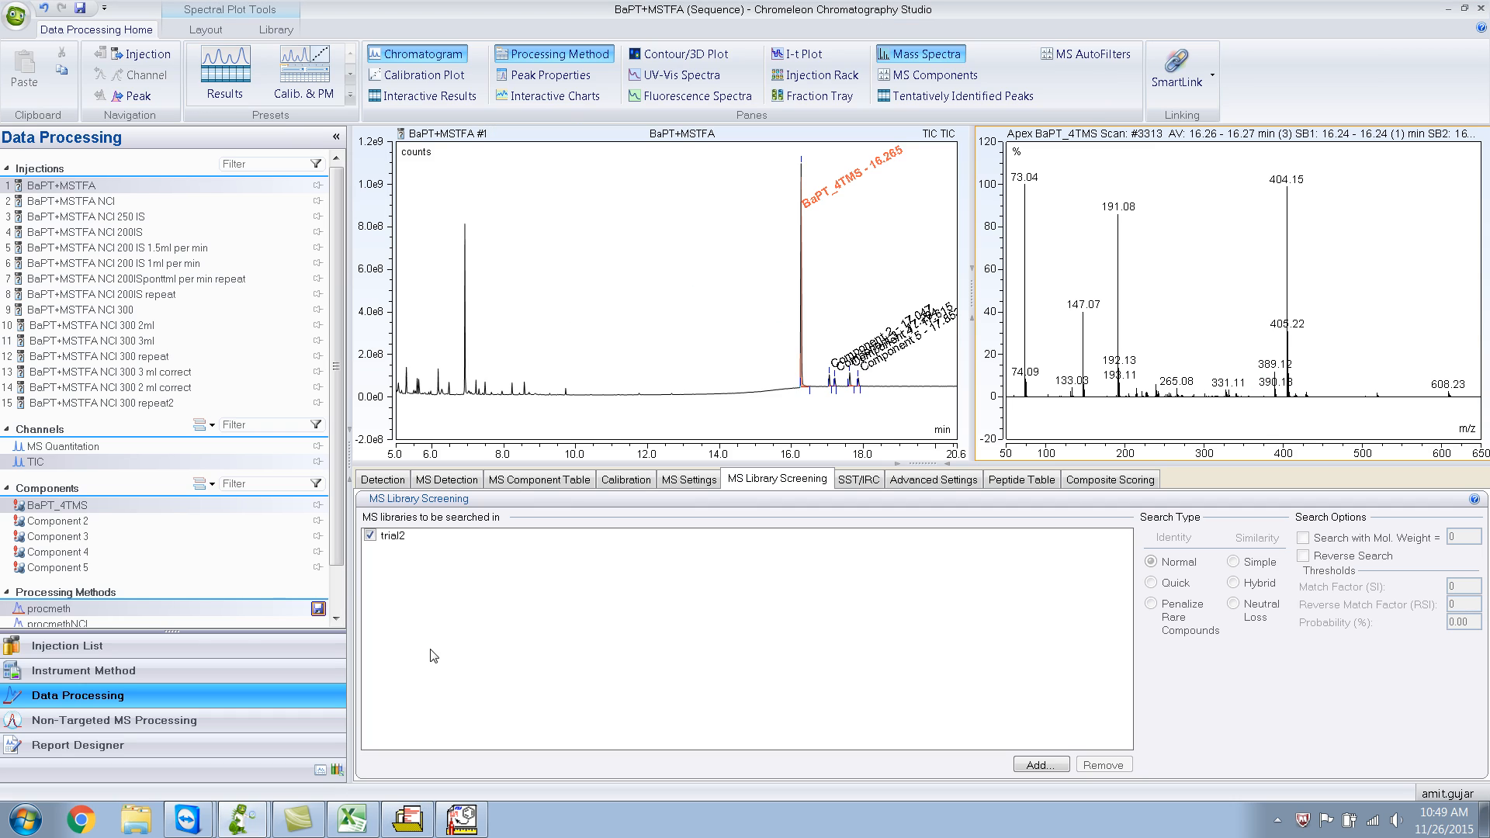